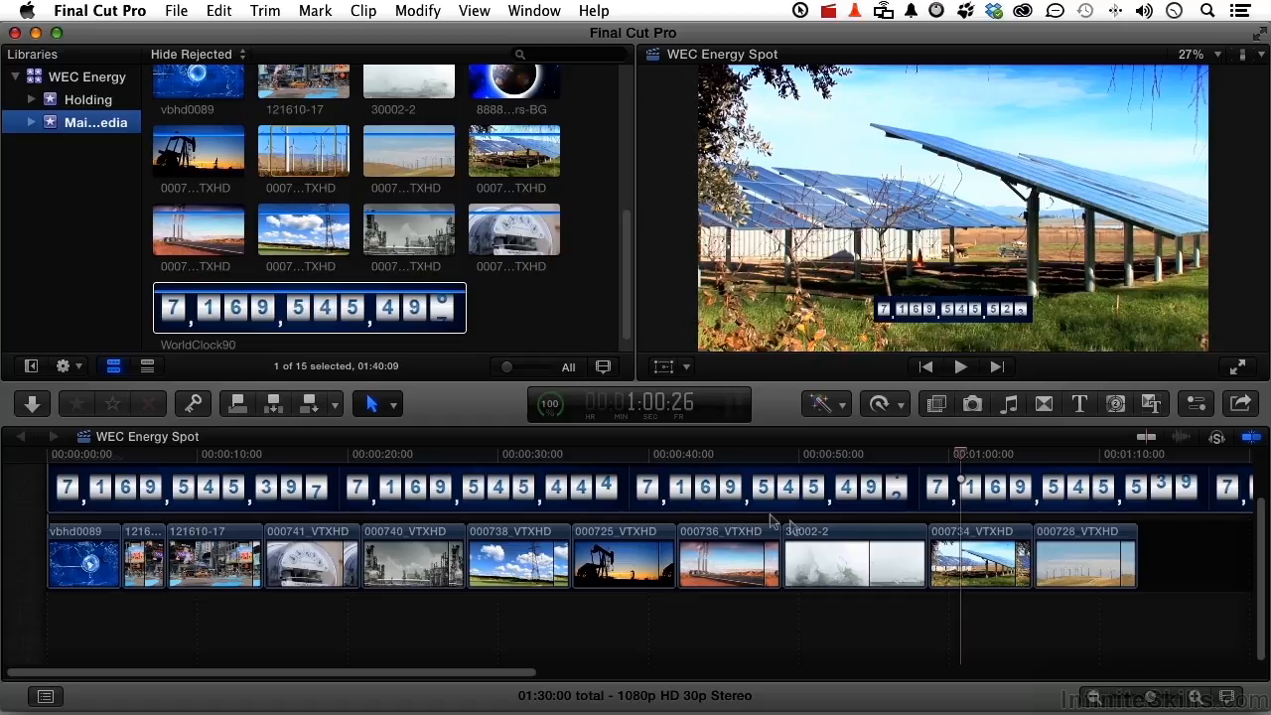
Reduce the clip height in the timeline slightly so the clip filmstrips are shorter
click(1229, 698)
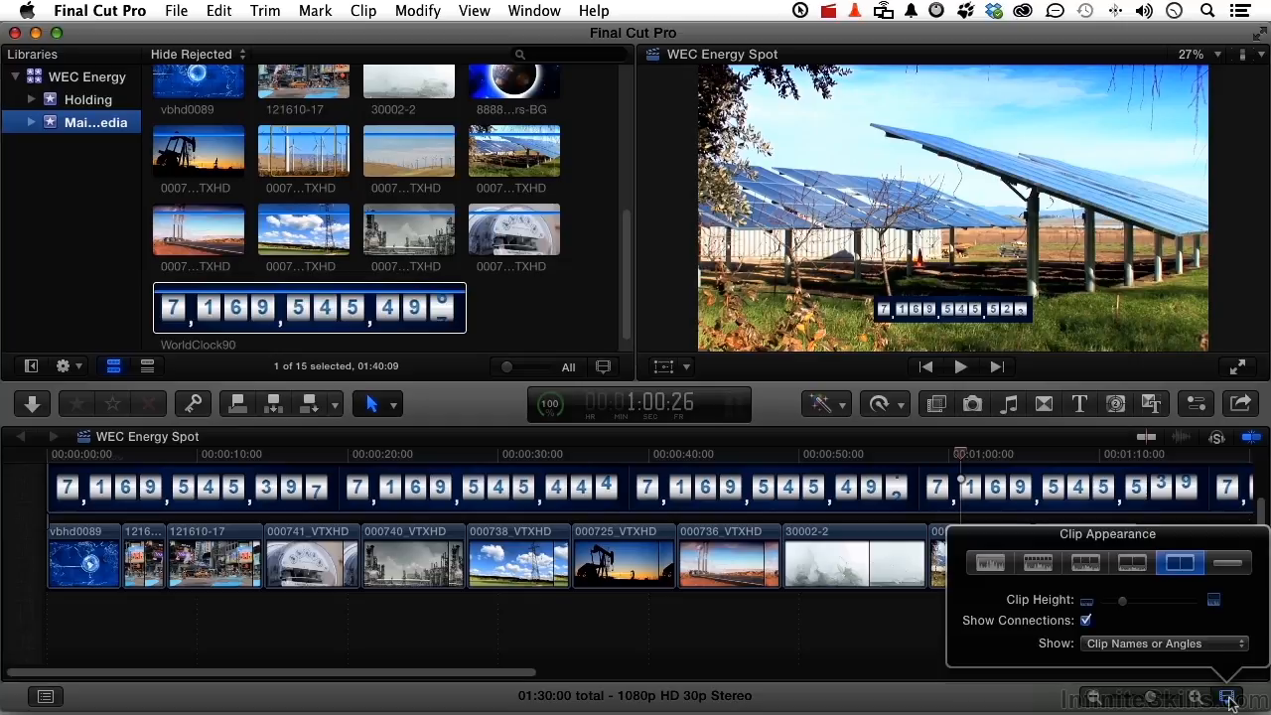
drag(1122, 602, 1109, 603)
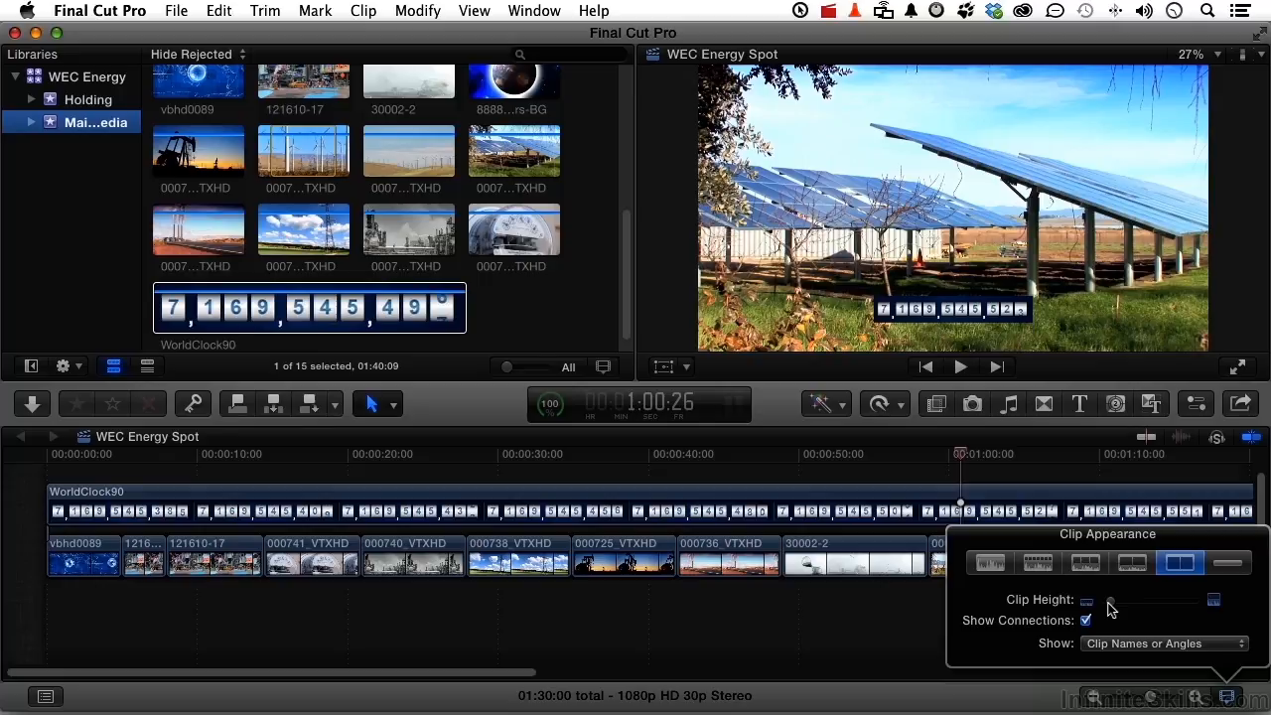
click(906, 642)
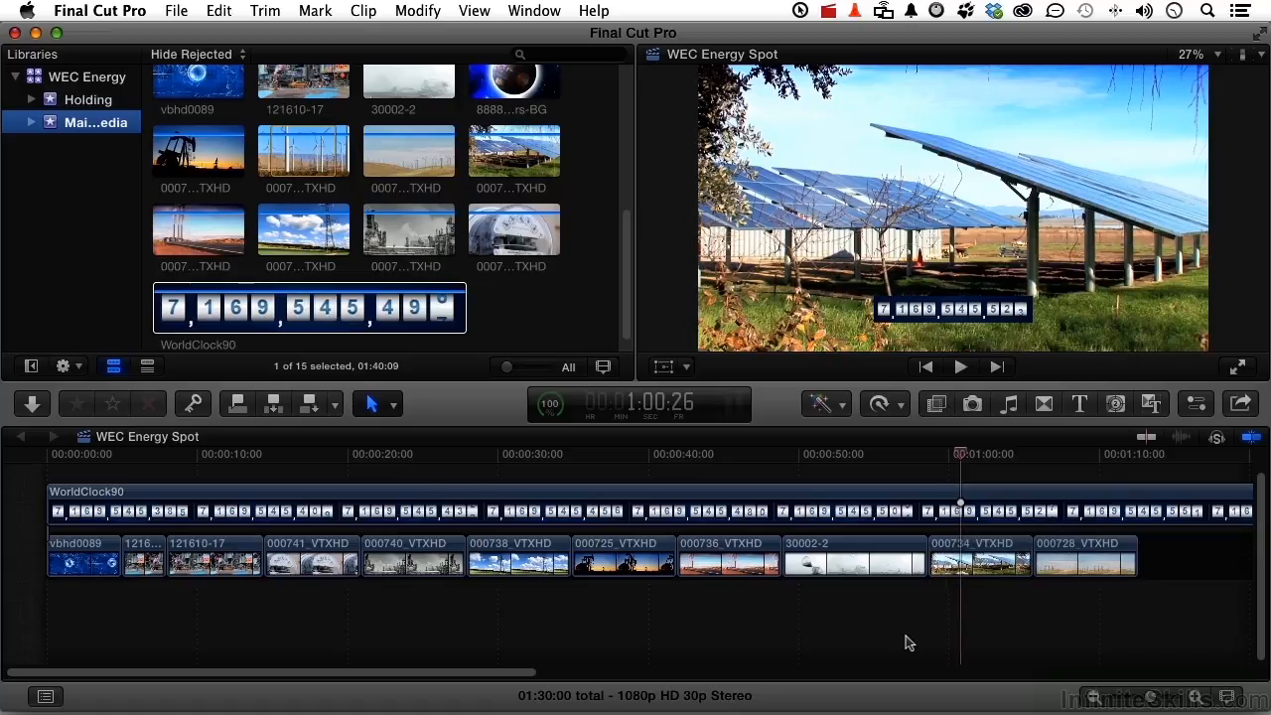
Insert a Placeholder generator after the last storyline clip, 000728_VTXHD, and extend it to the end of the WorldClock90 clip
scroll(909, 643, right, 10)
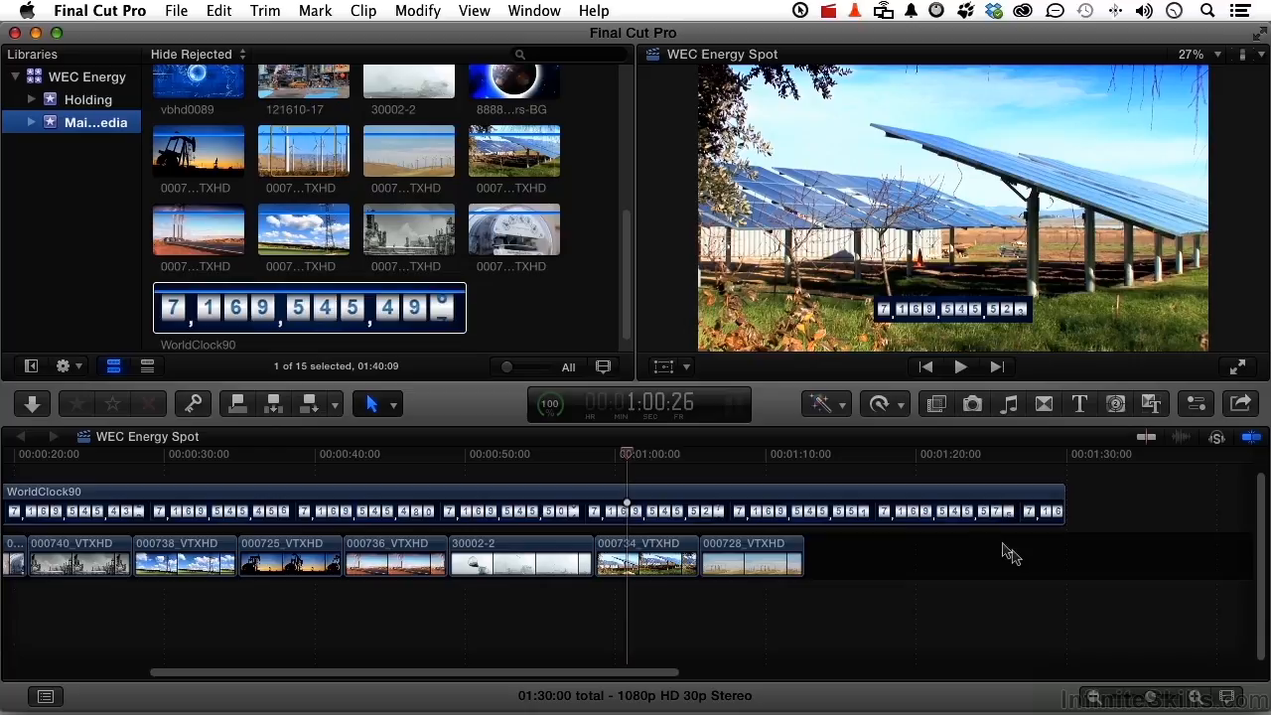
drag(629, 454, 804, 465)
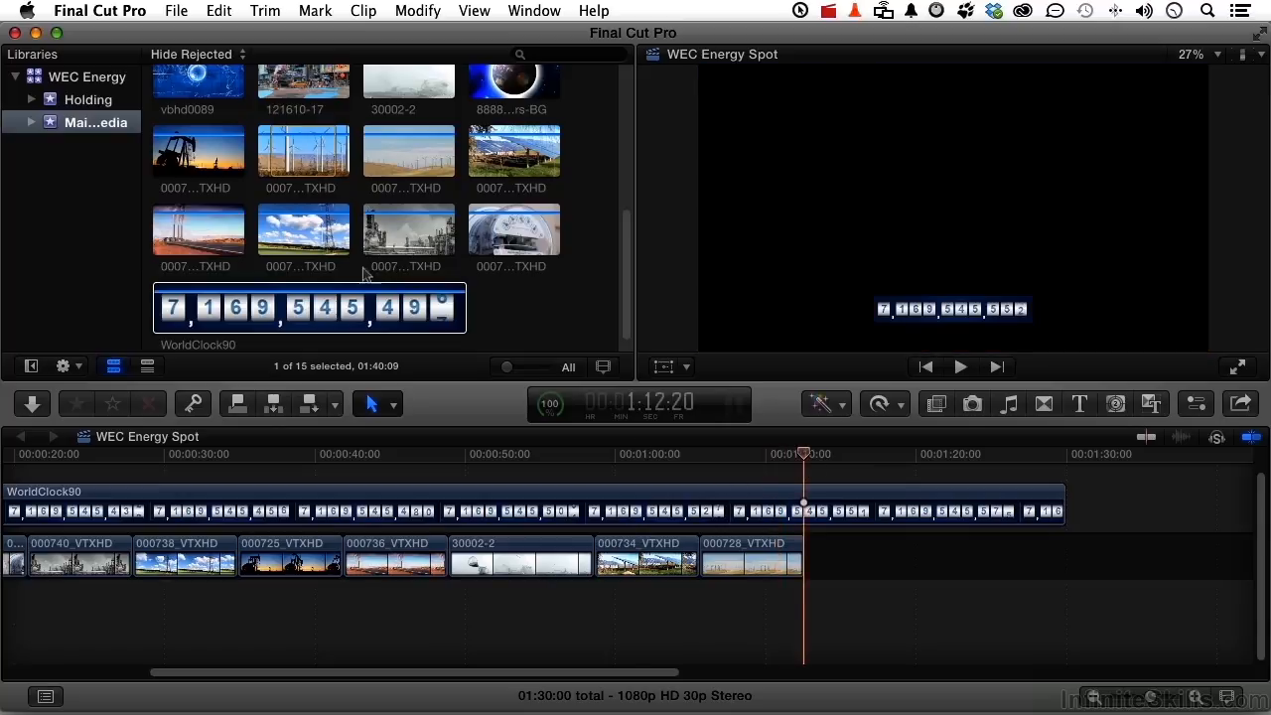
click(222, 13)
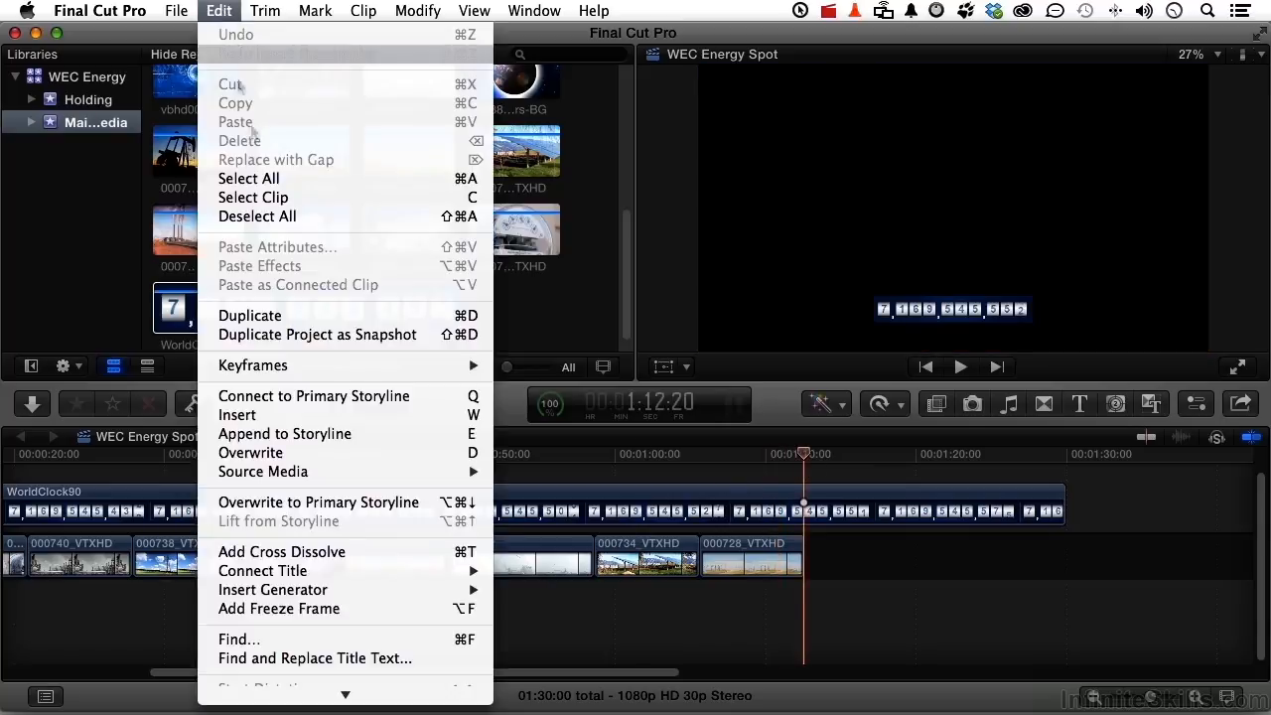
mouse_move(324, 593)
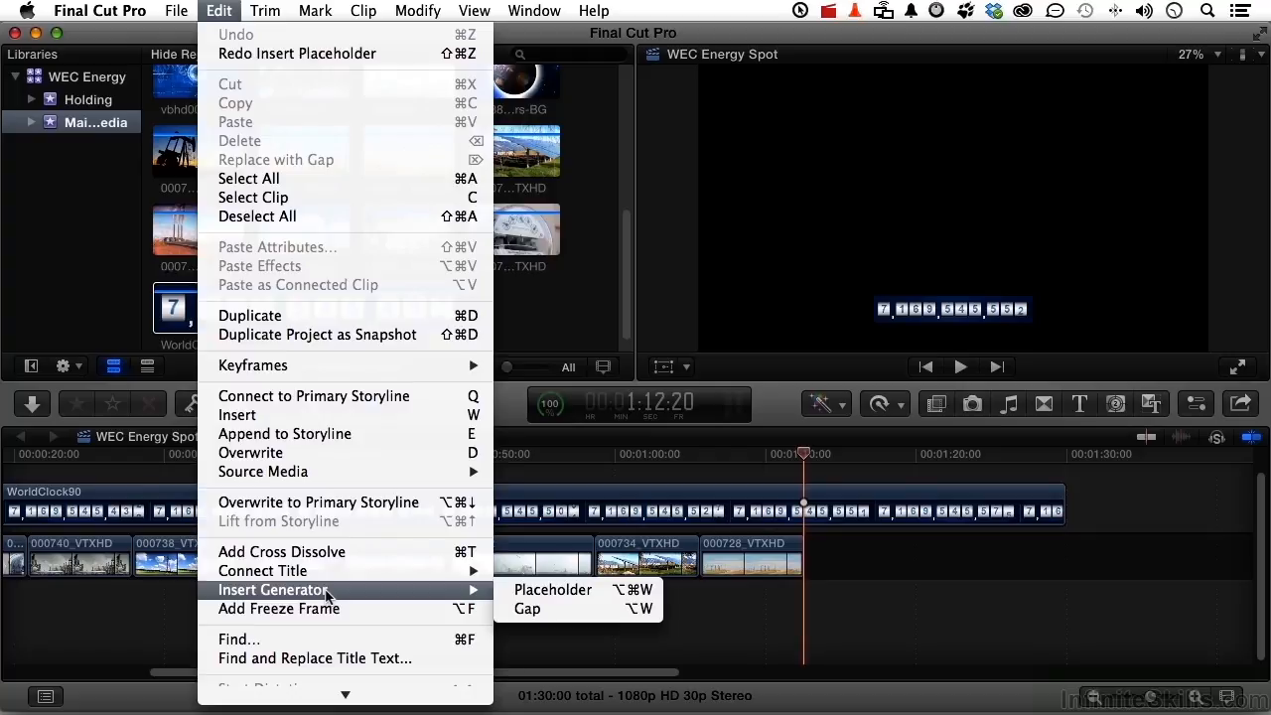
click(533, 592)
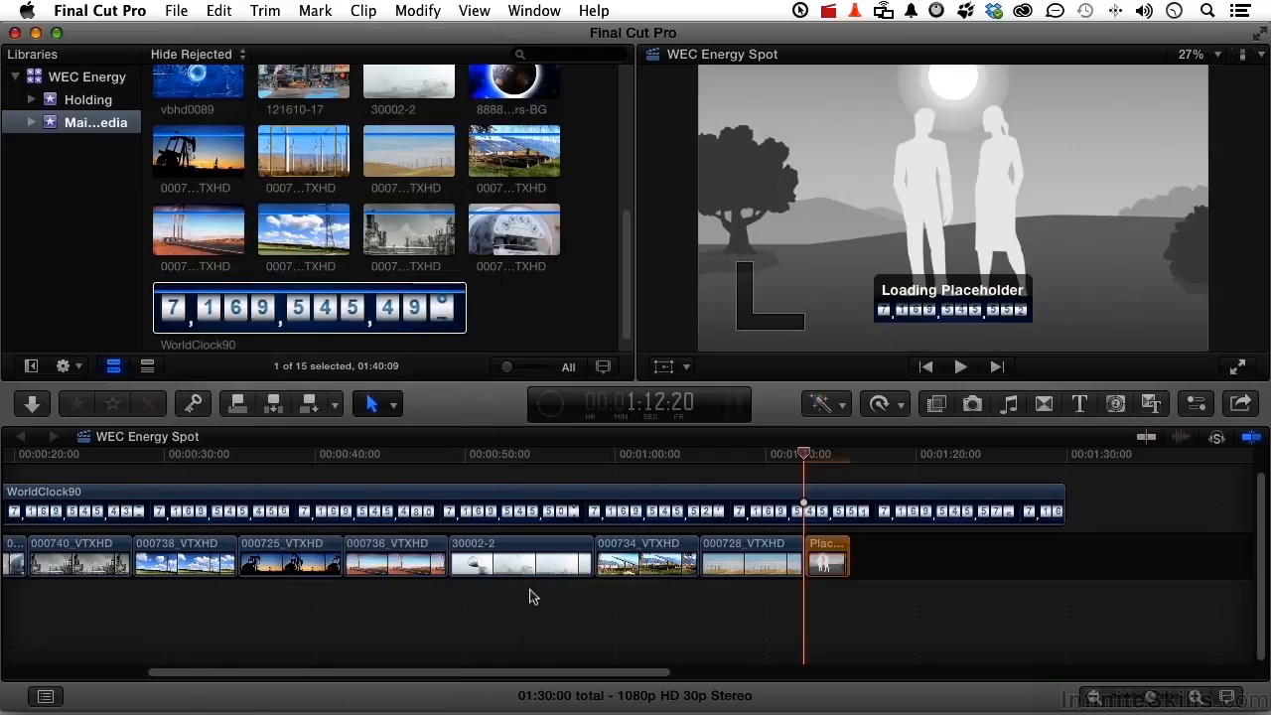
click(844, 562)
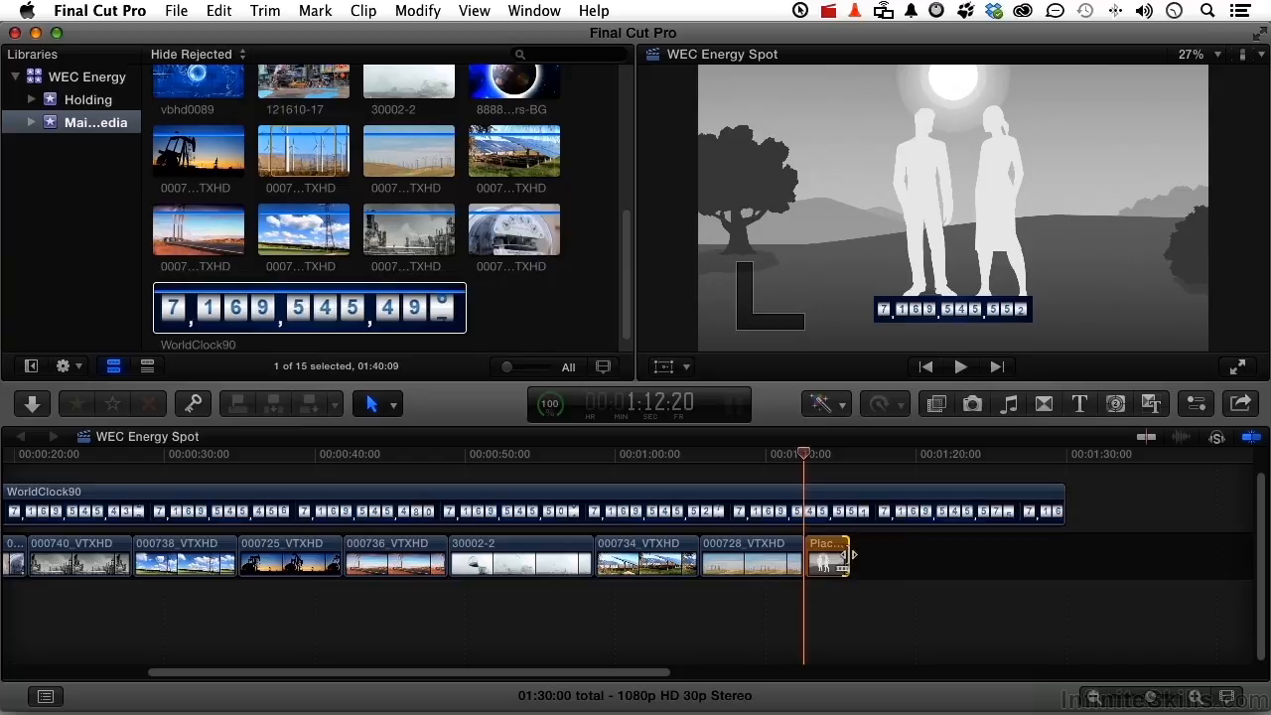
drag(844, 556, 1064, 558)
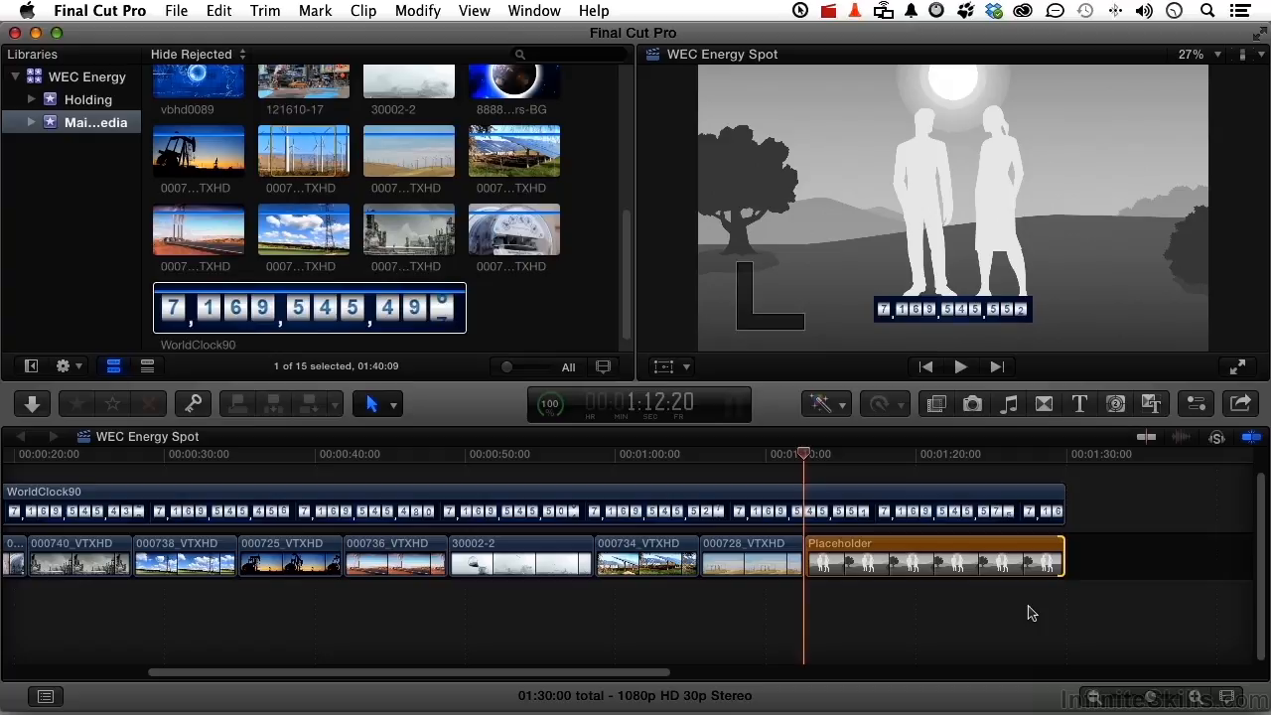
Select the Placeholder clip and show its generator parameters in the Inspector
click(987, 540)
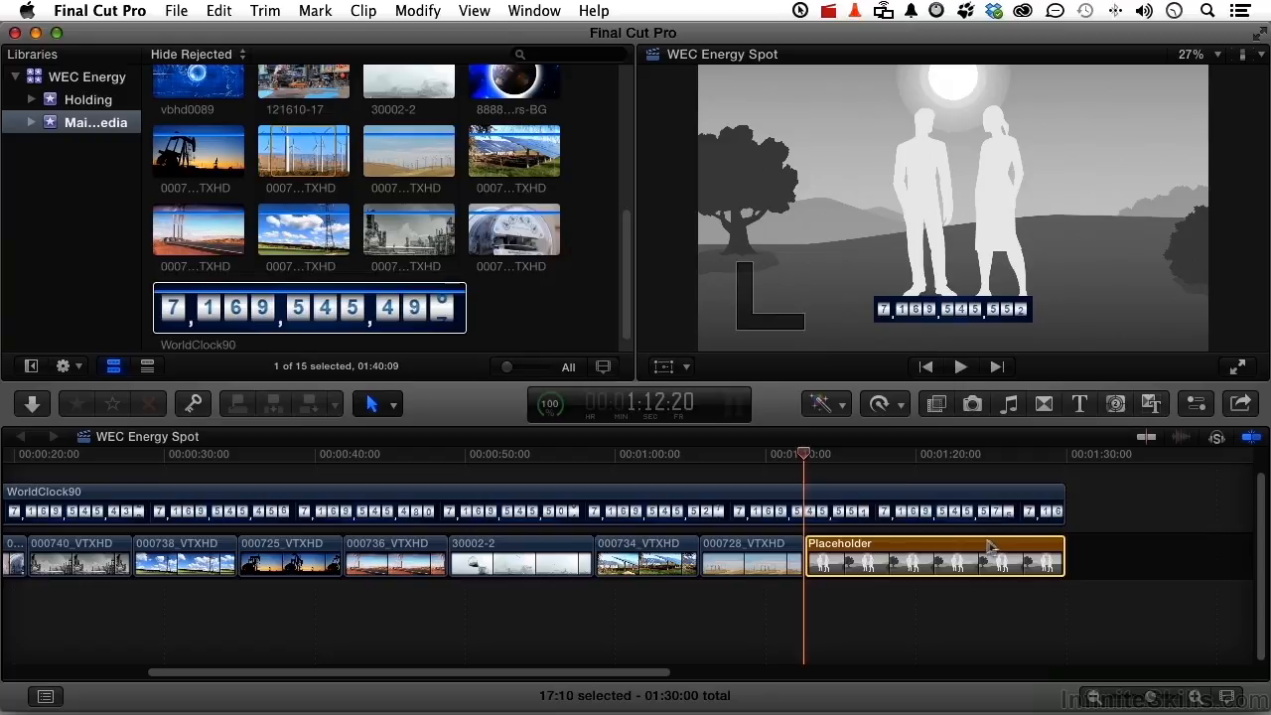
click(1195, 405)
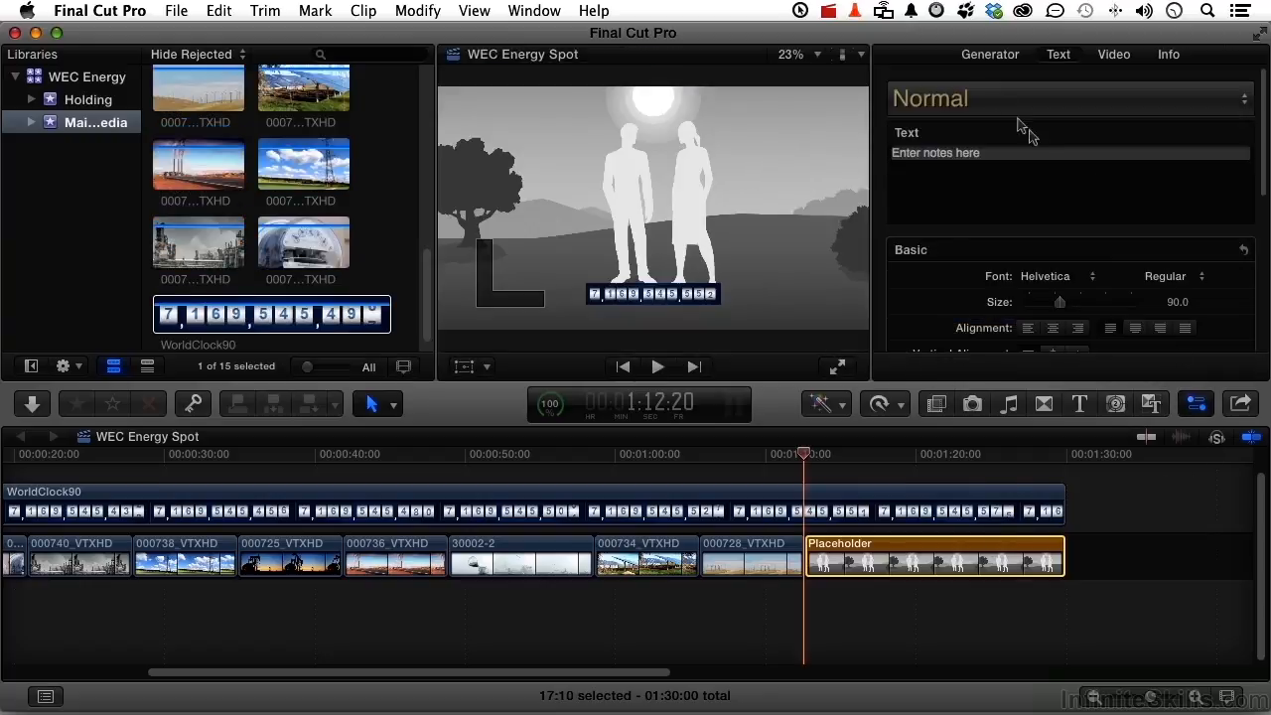
click(989, 55)
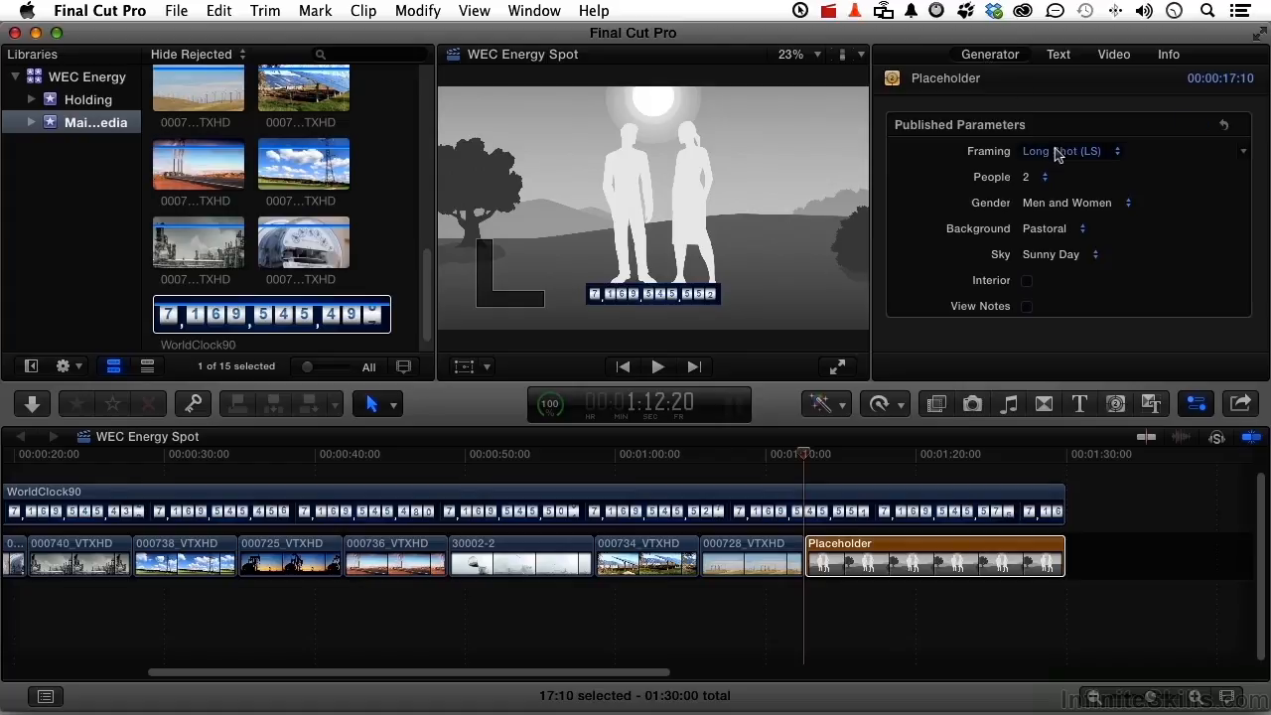
Try the Medium Long Shot framing on the placeholder and return it to Long Shot
click(1058, 150)
click(1060, 170)
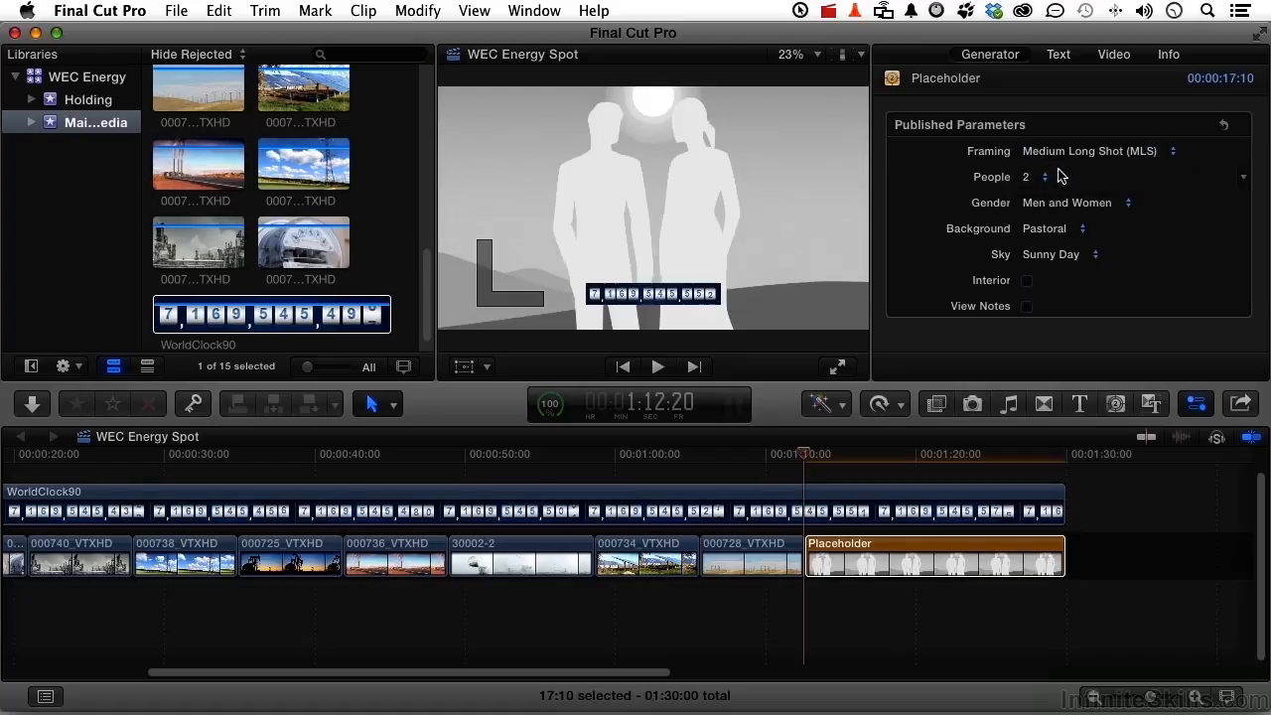
click(1051, 150)
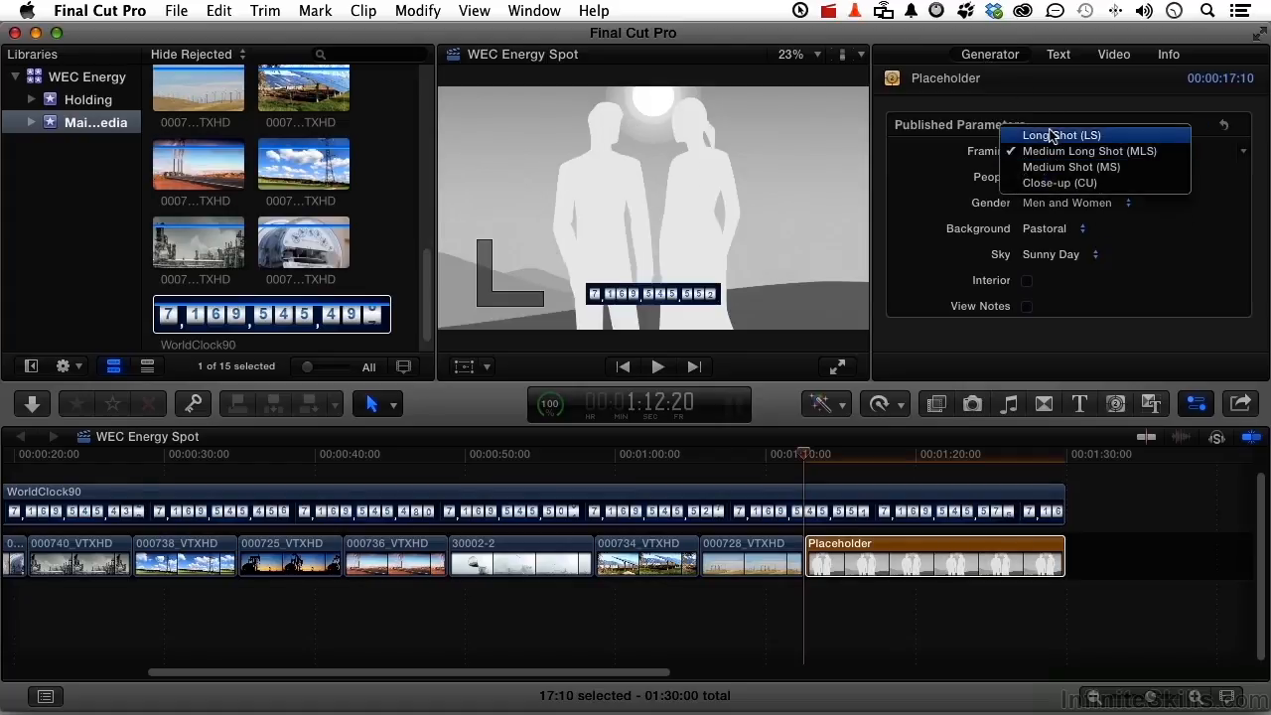
click(1051, 136)
Set the placeholder's people count to 0 and its background to Black
click(1035, 180)
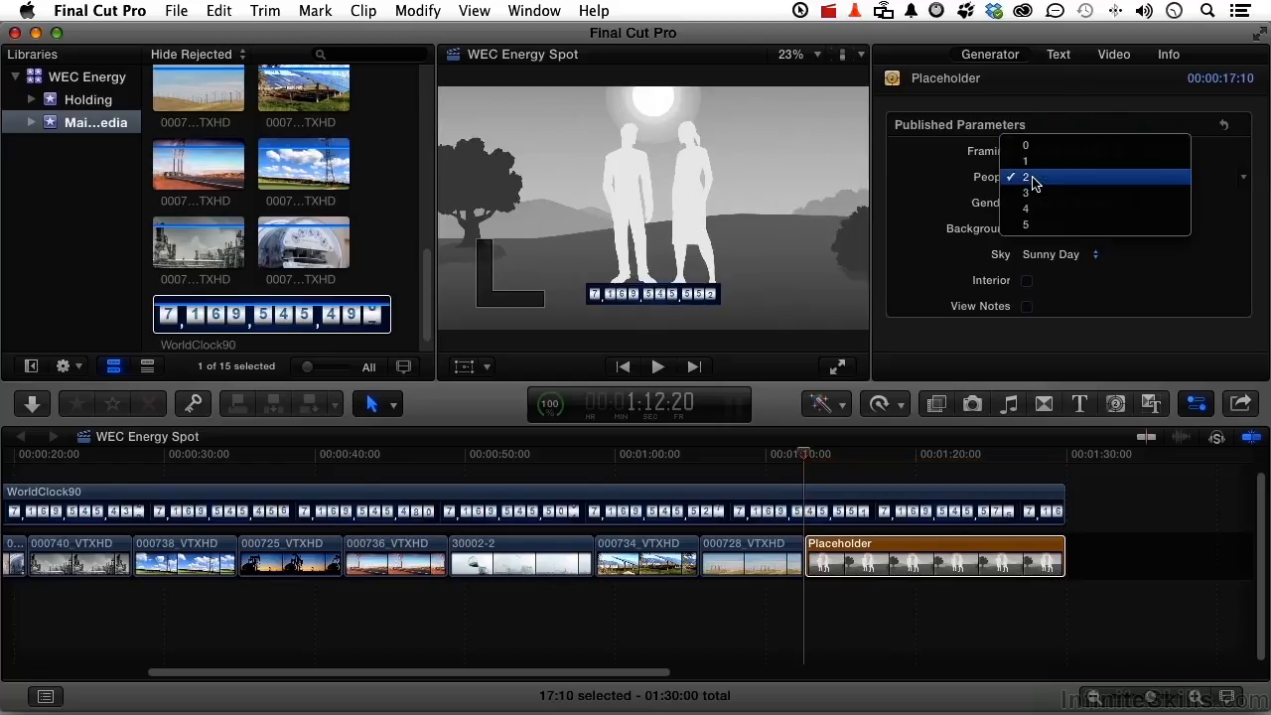
click(1026, 146)
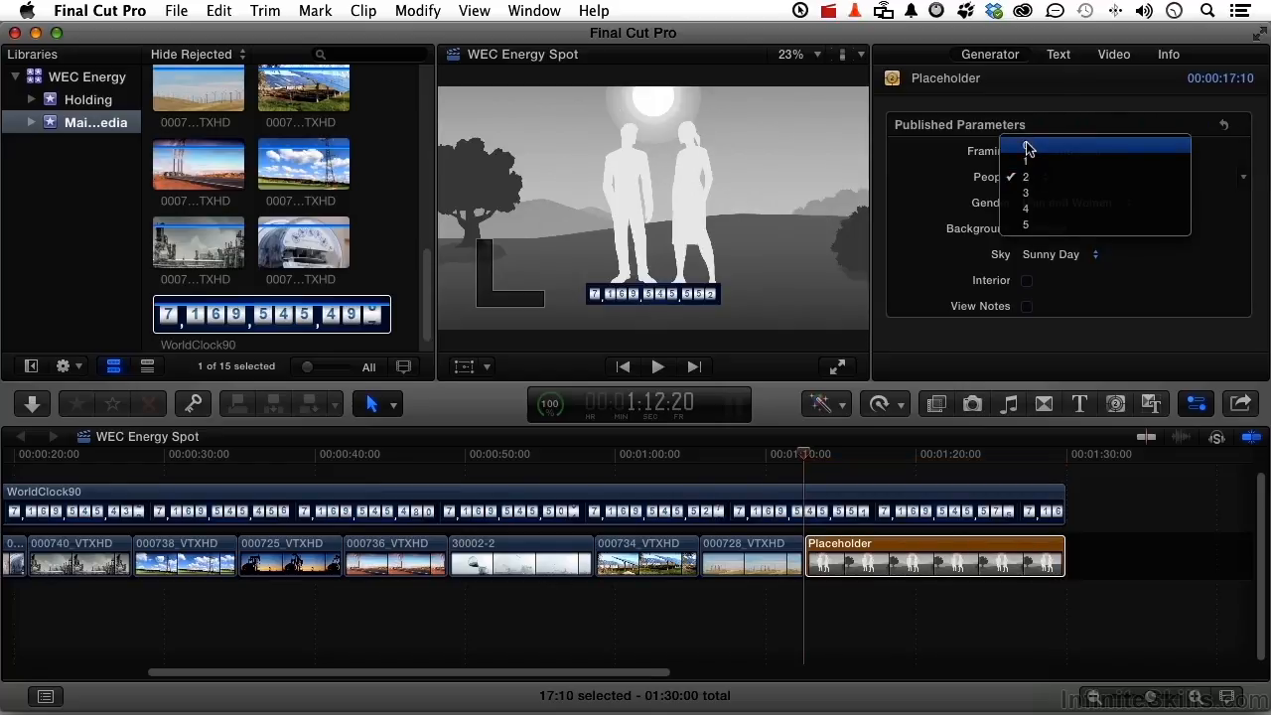
click(1044, 231)
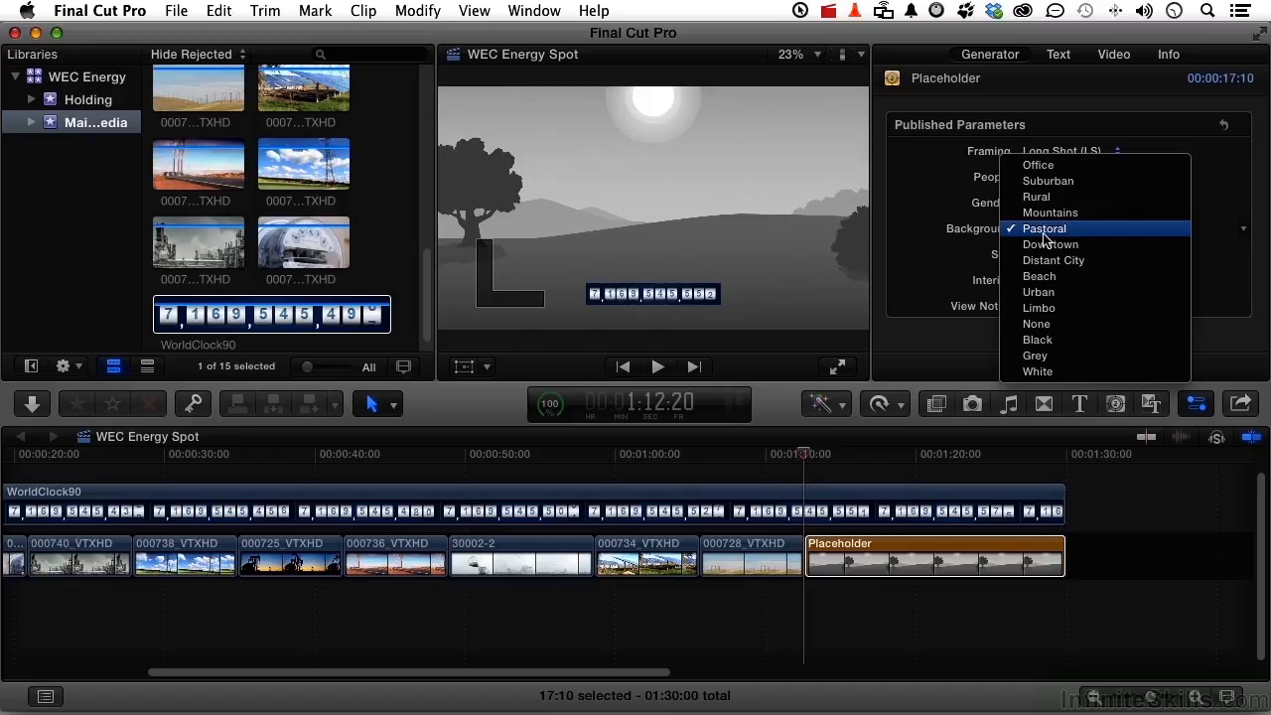
click(1049, 339)
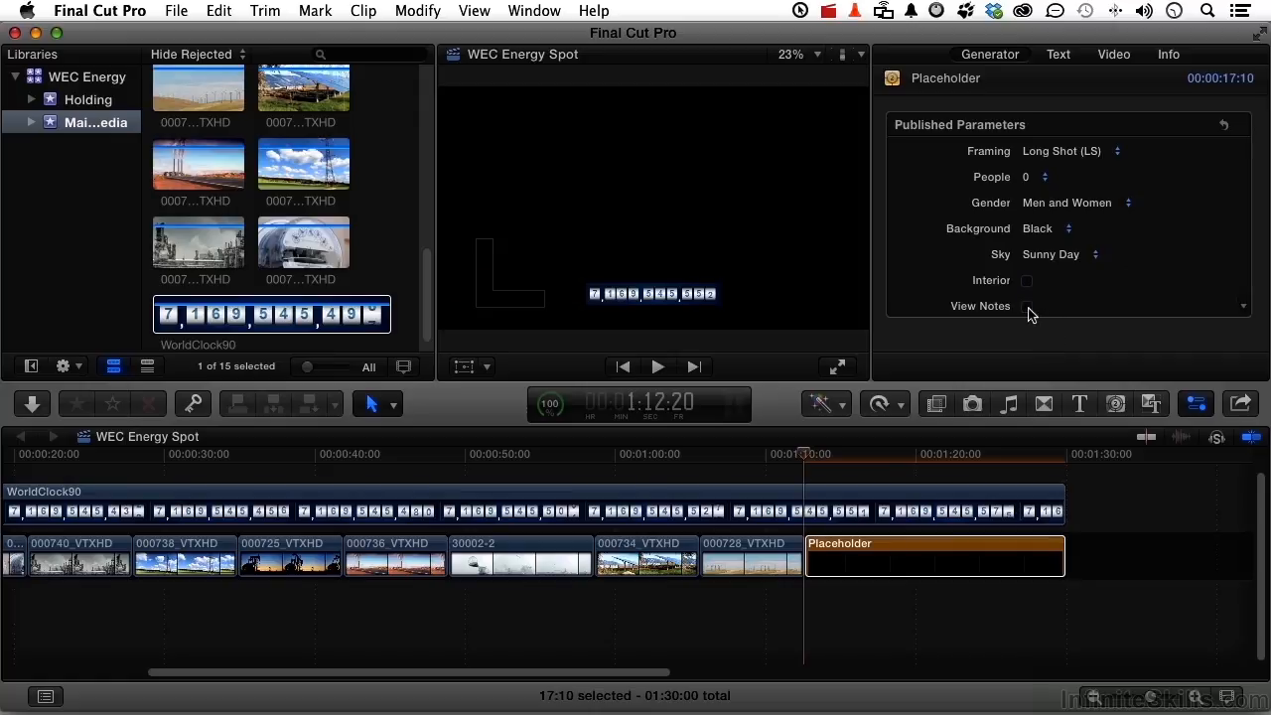
Turn on View Notes for the placeholder and replace its note text with "Call to Action"
click(1028, 307)
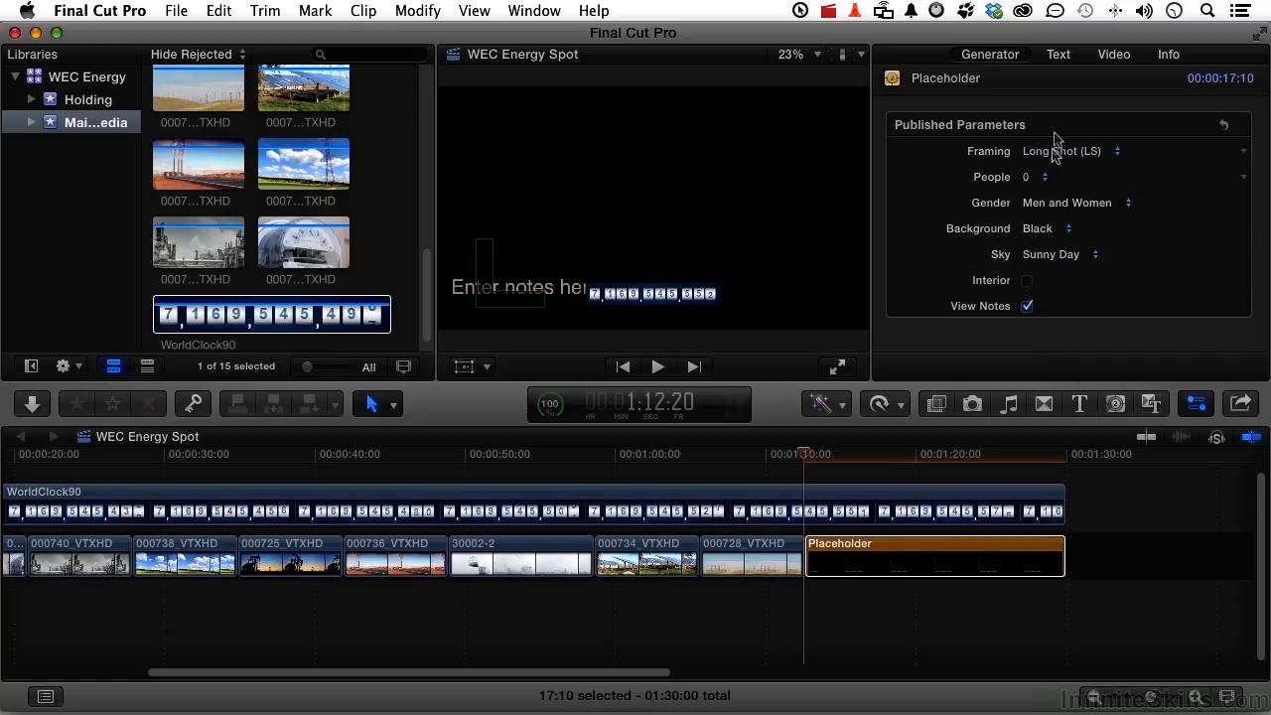
click(1061, 63)
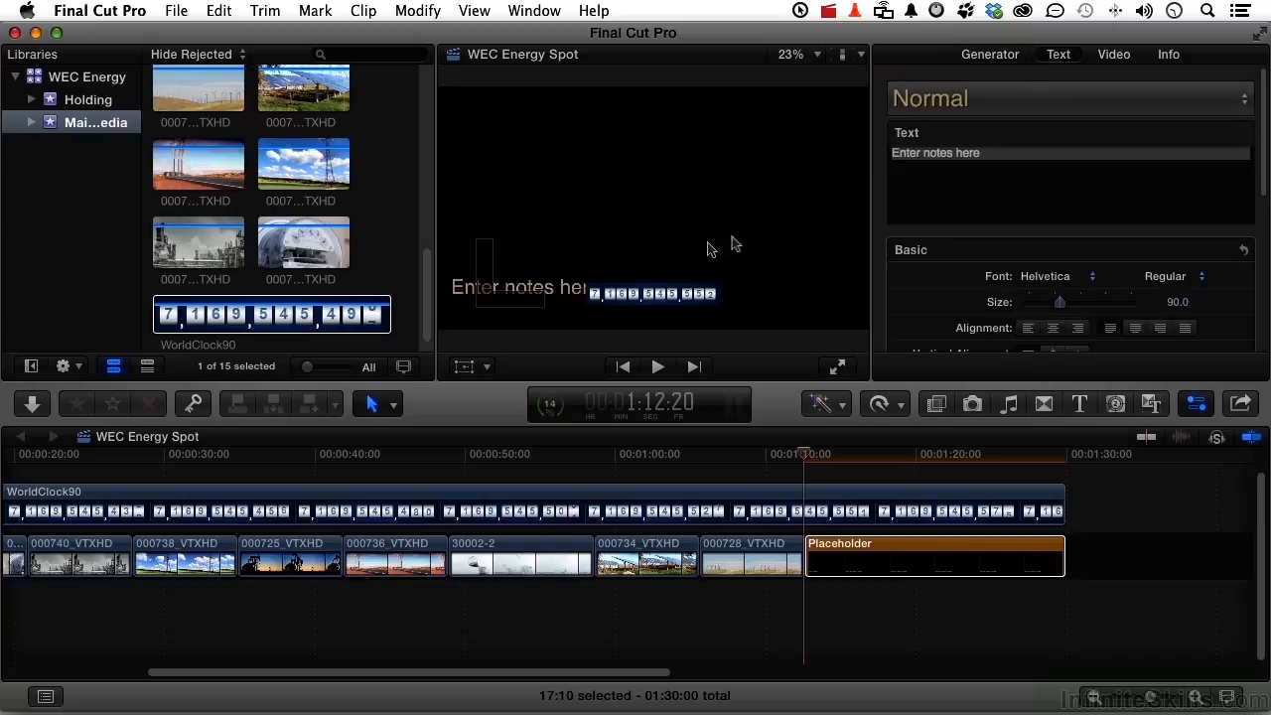
click(960, 153)
text(Call to Action)
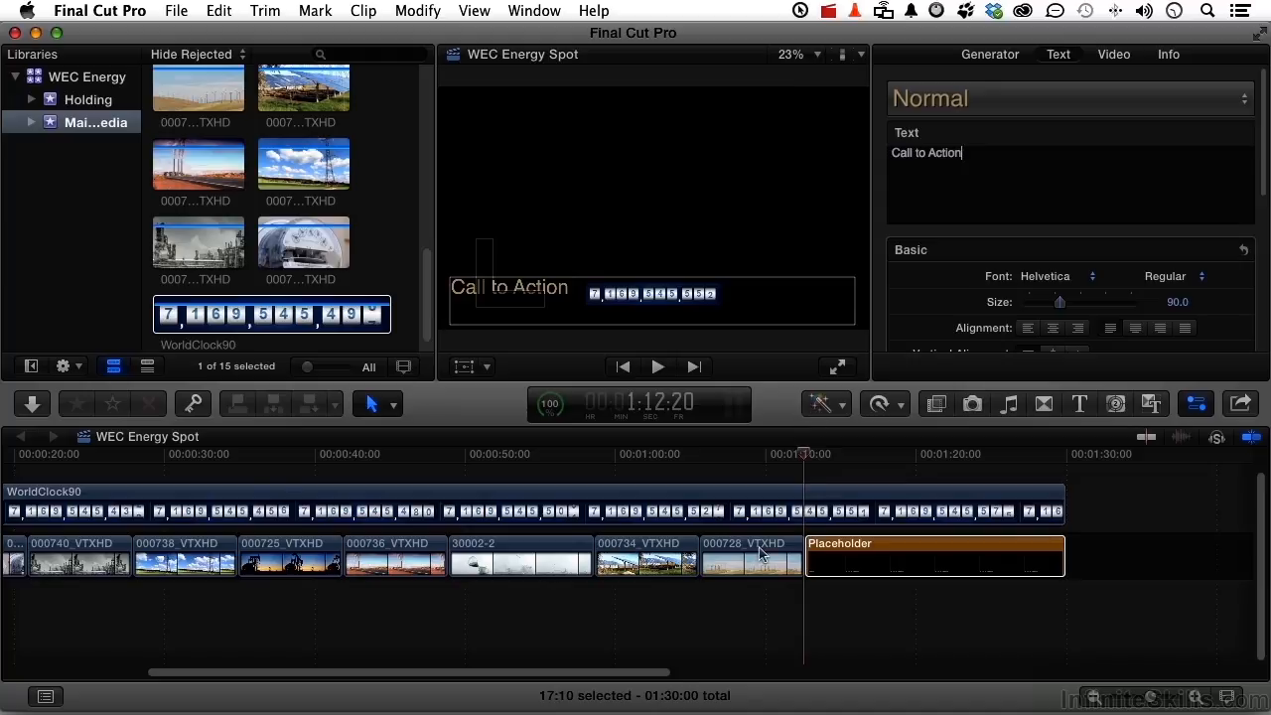
Play the opening of the project from the globe clip into the black-and-white street still
scroll(760, 553, left, 3)
scroll(759, 553, left, 5)
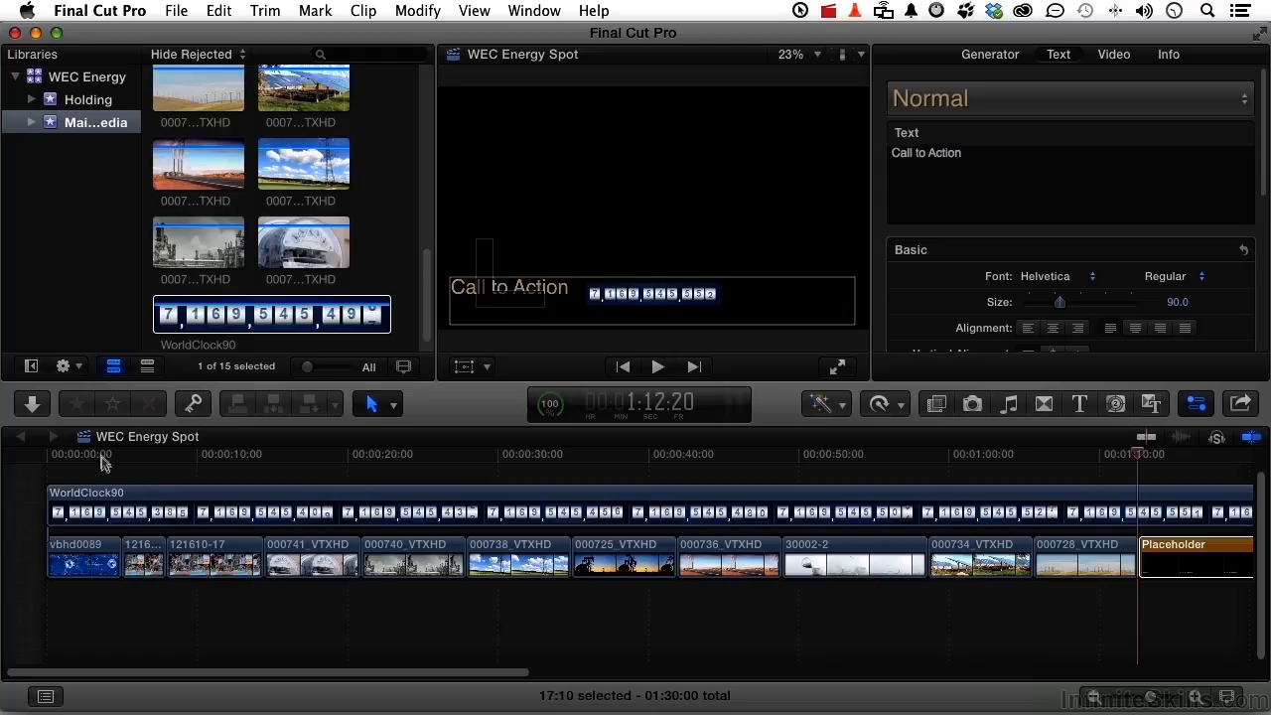
key(space)
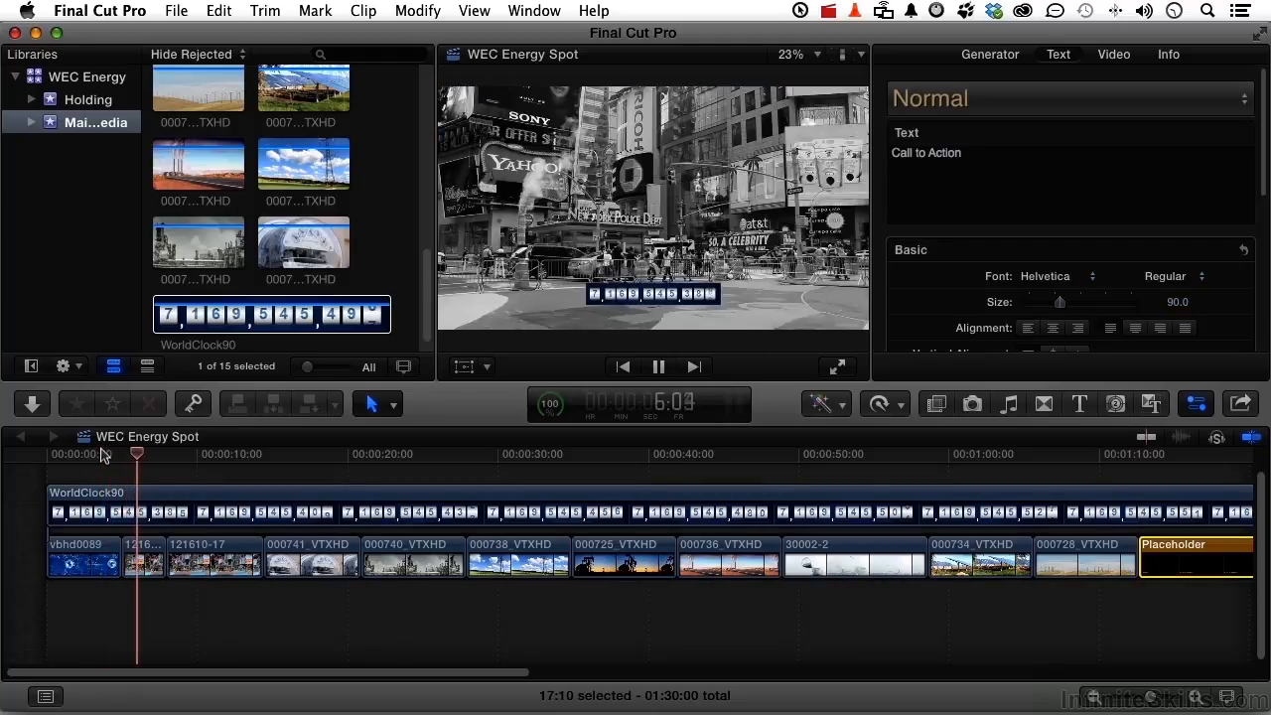
key(space)
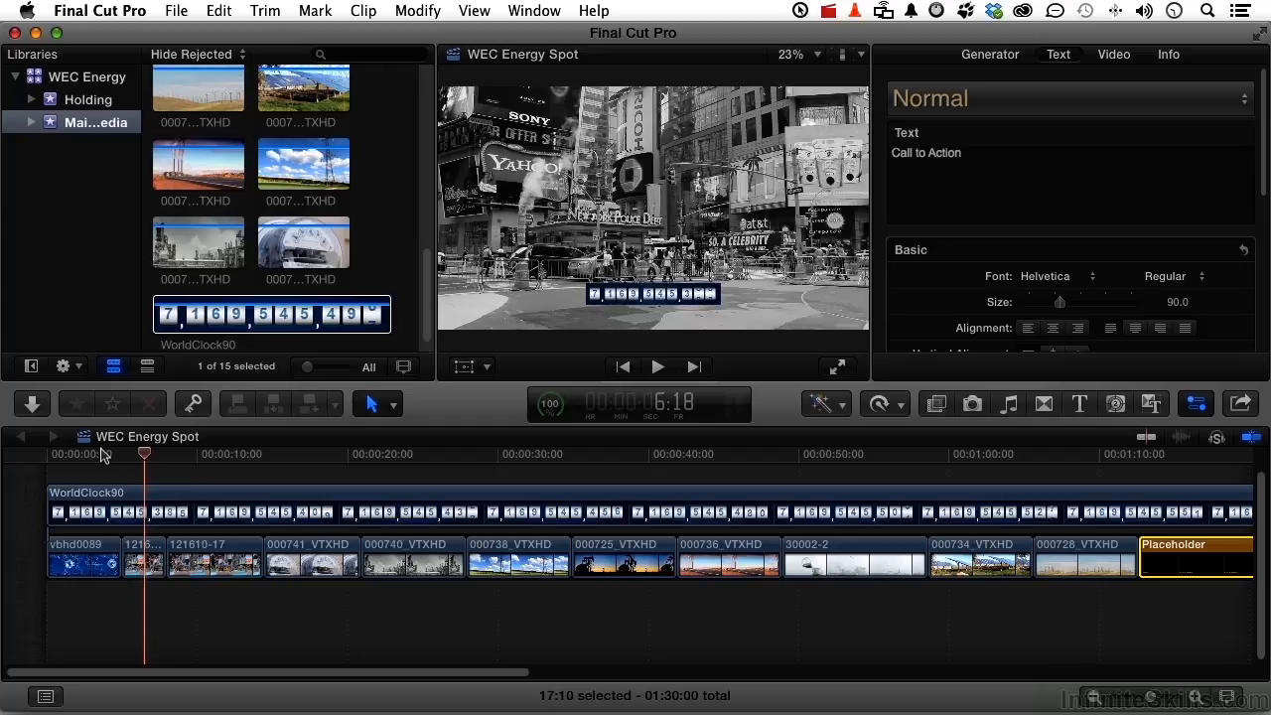
Add a freeze frame to the WorldClock90 clip at 5:00, where the black-and-white street still begins
drag(145, 458, 123, 458)
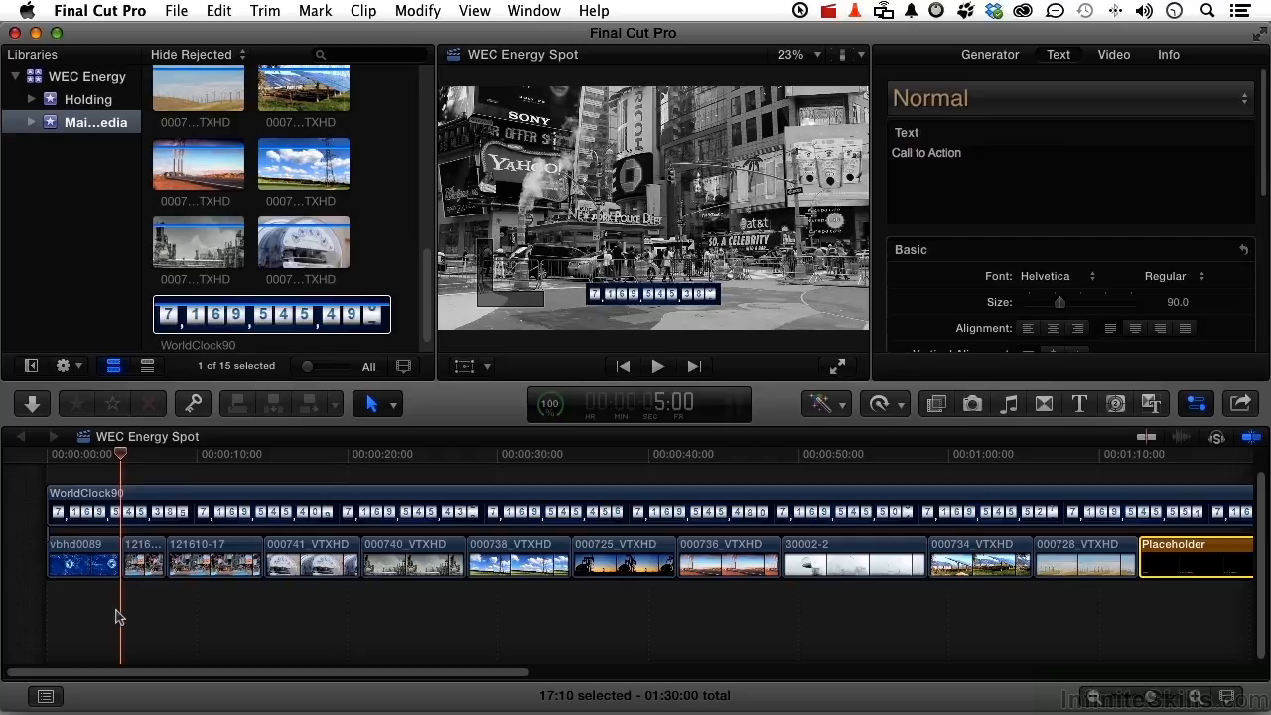
click(156, 513)
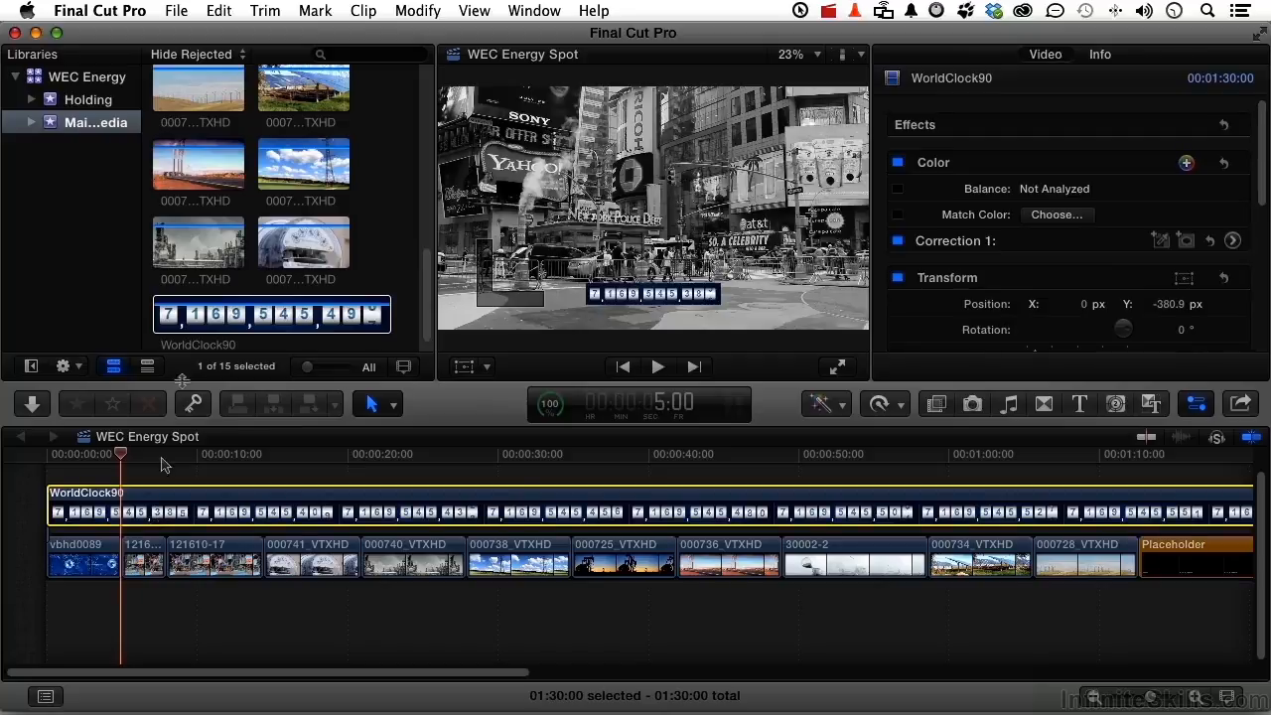
click(212, 12)
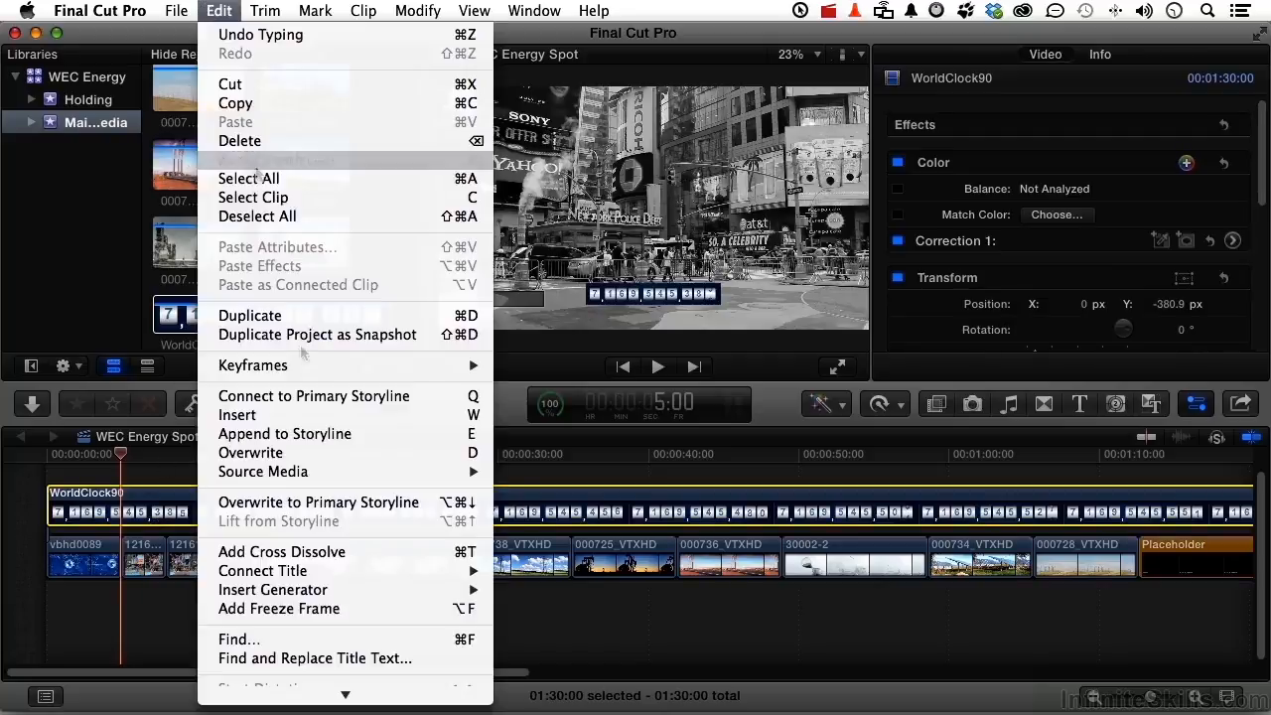
click(334, 609)
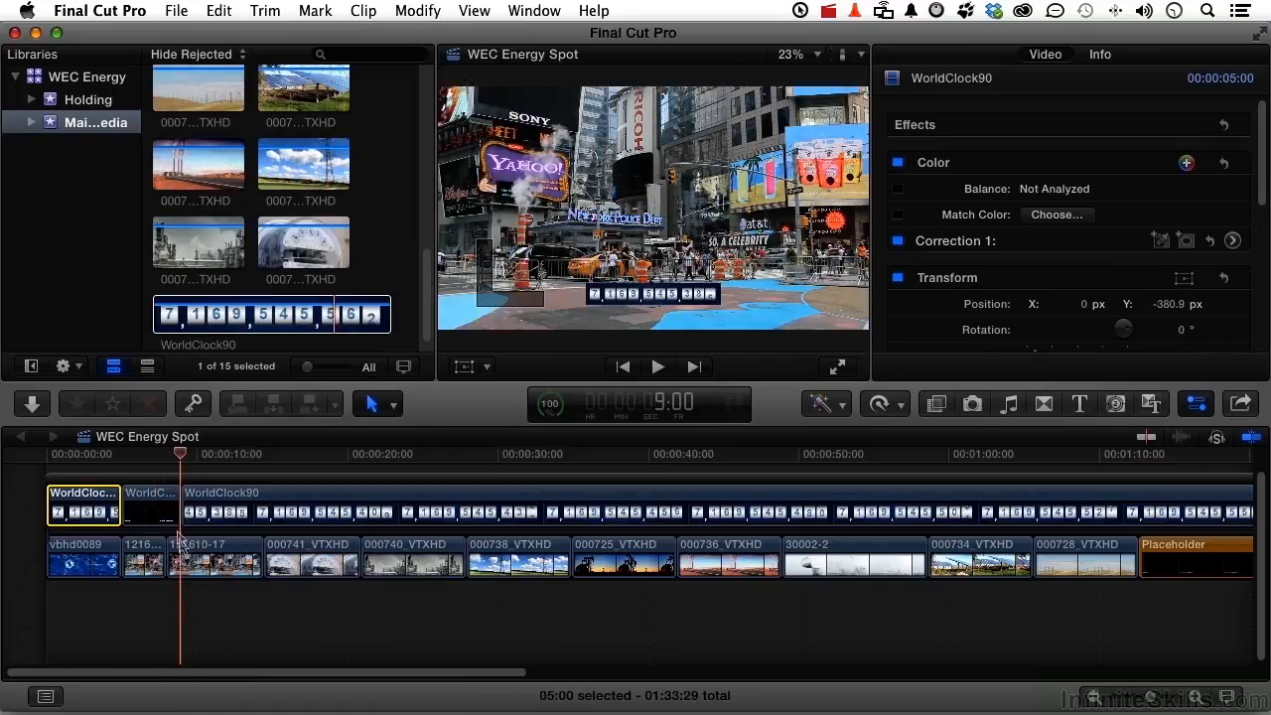
Shorten the WorldClock90 freeze frame to 3:00 so it ends together with the black-and-white street still below it
click(156, 509)
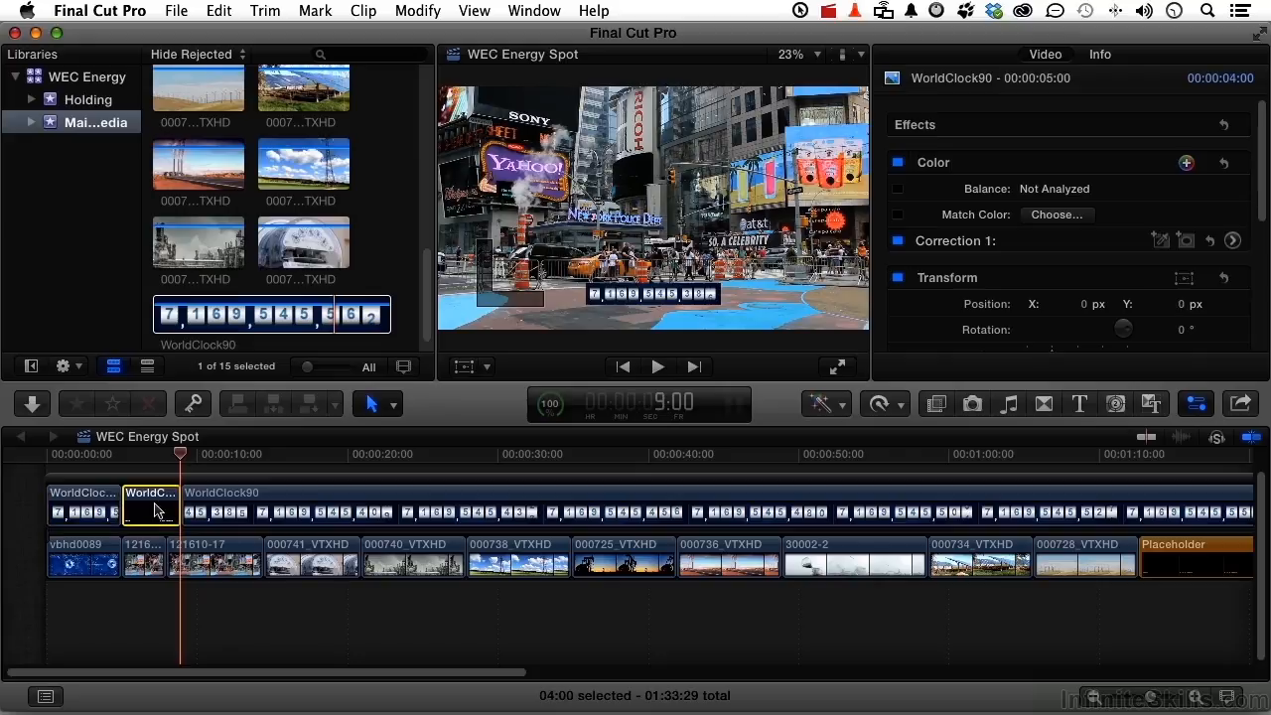
drag(183, 455, 251, 463)
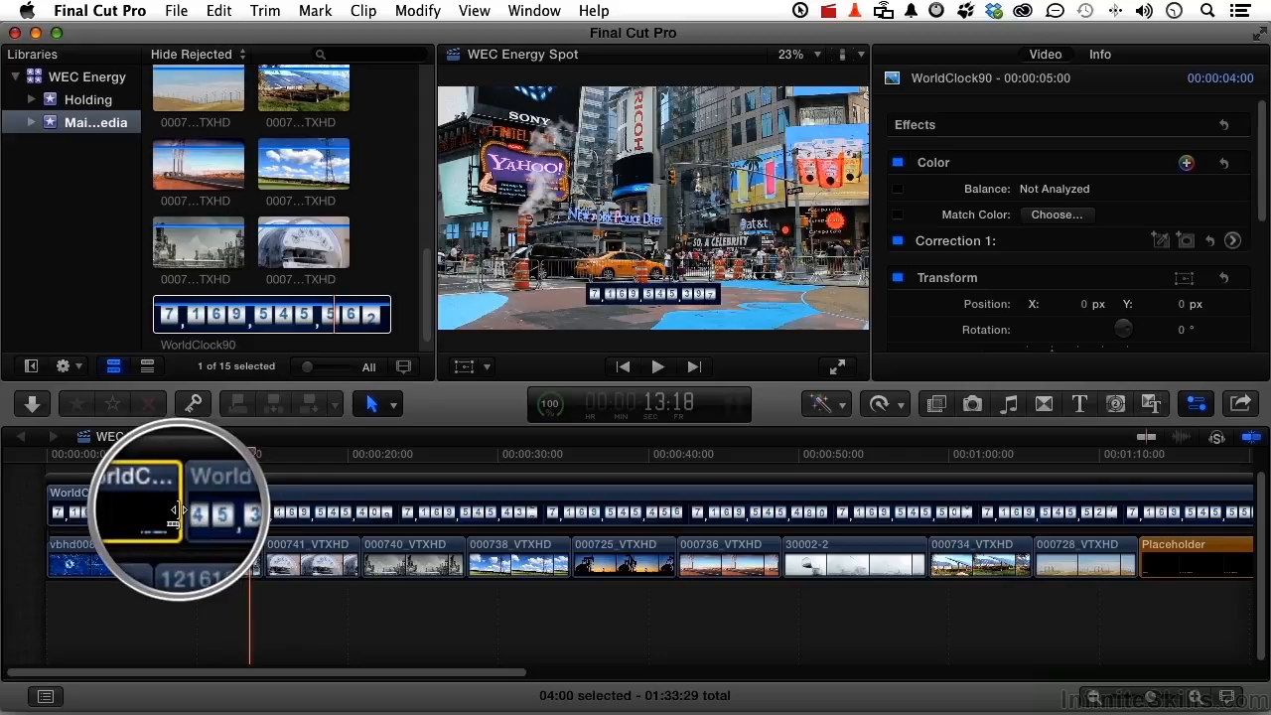
drag(176, 511, 165, 517)
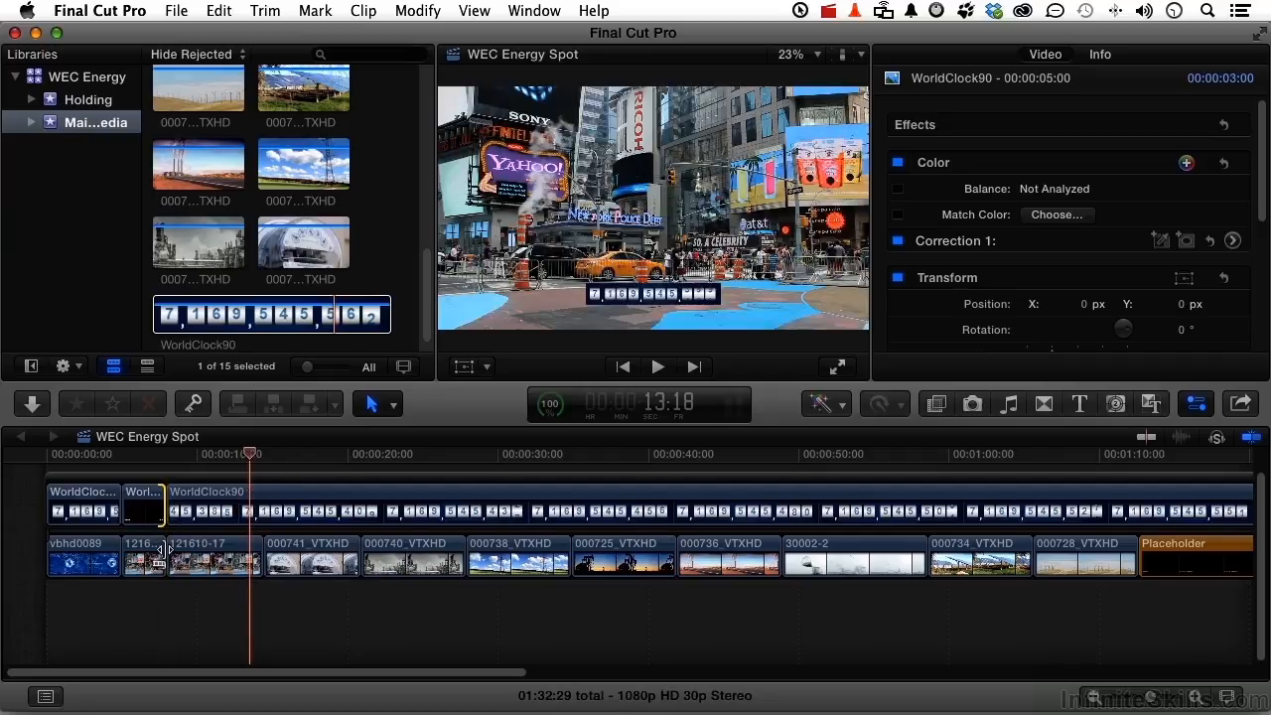
Play the opening across the clock's freeze frame and check the counter in the globe and color street shots
click(97, 466)
key(space)
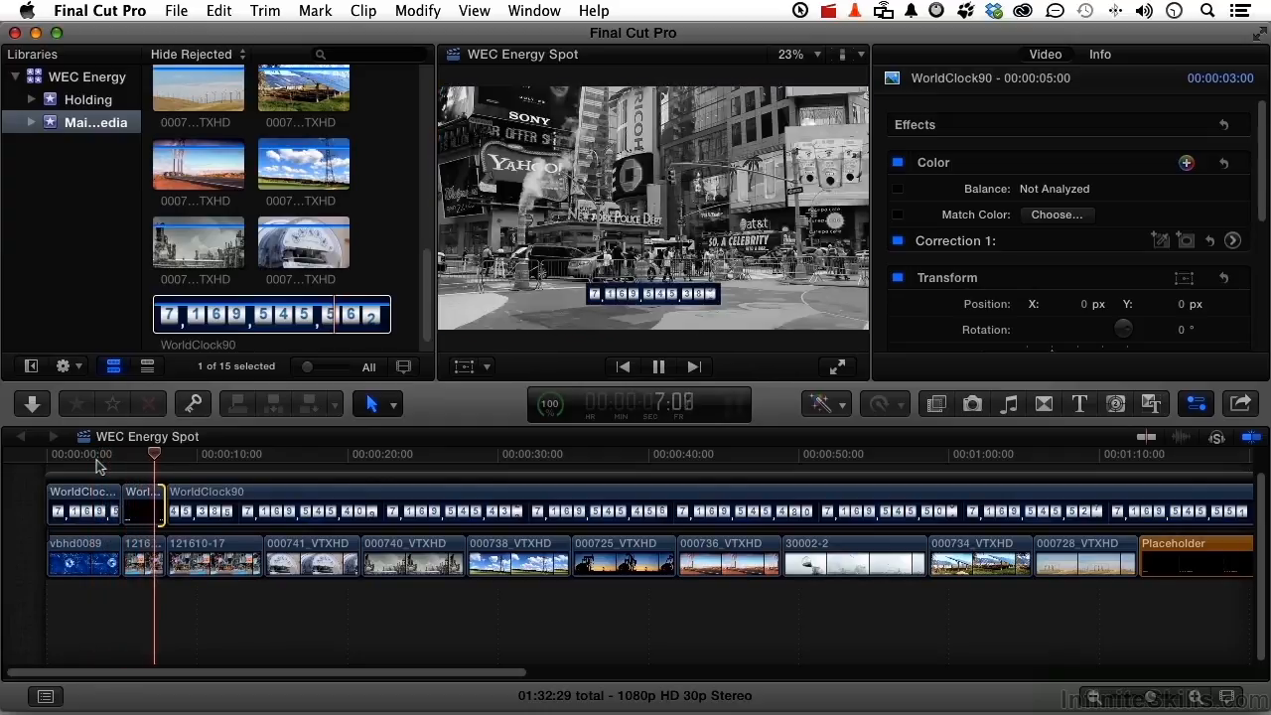
key(space)
click(66, 459)
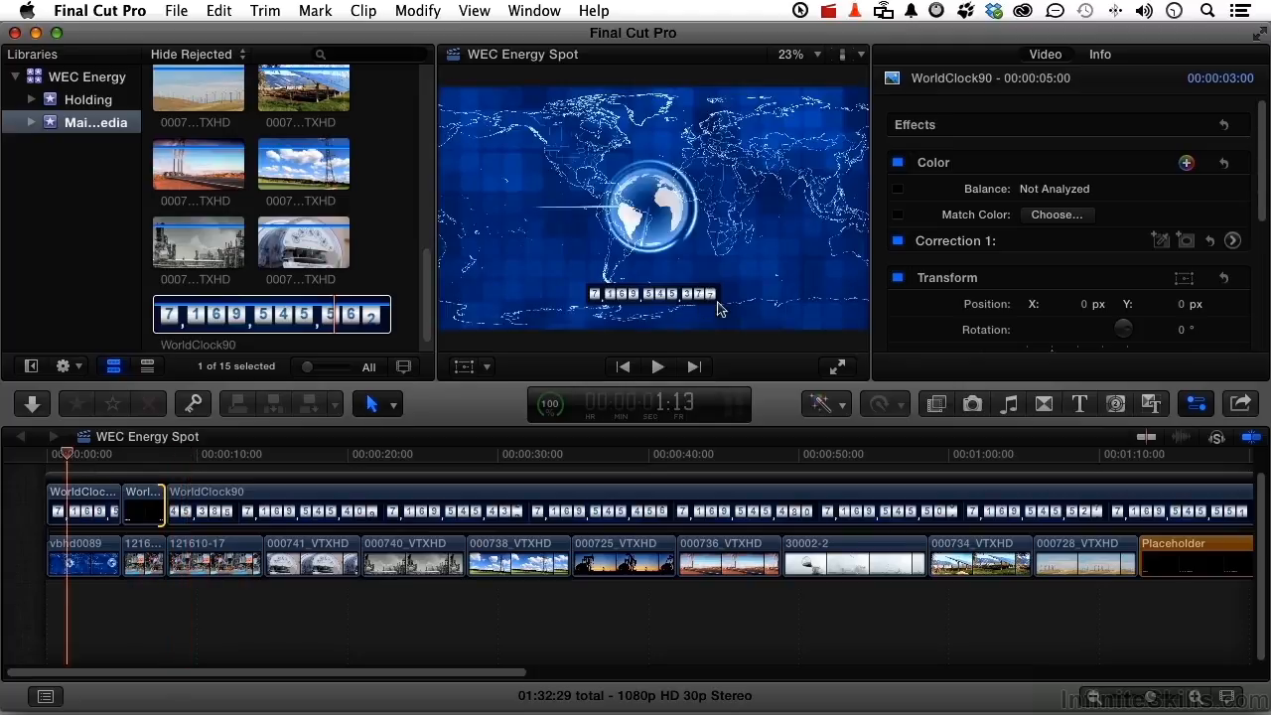
click(238, 455)
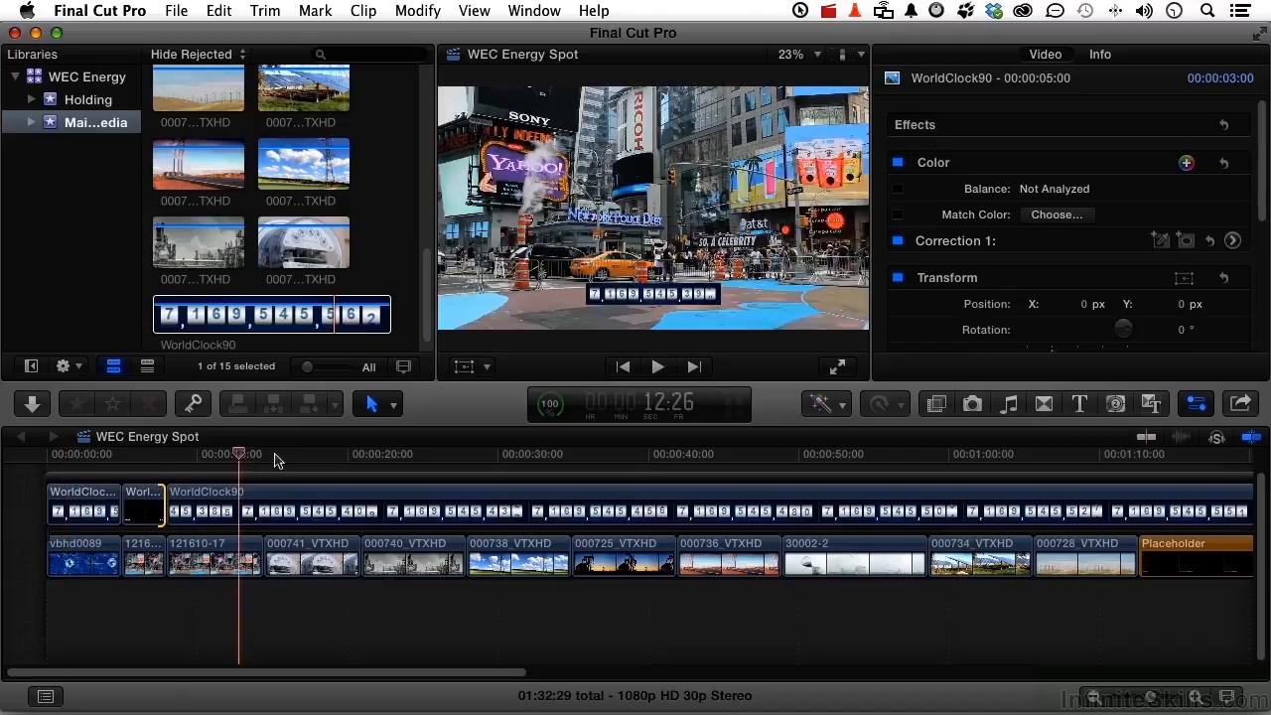
Move the WorldClock90 freeze frame and the WorldClock90 clip after it down together to a Y position of -96 px
click(276, 456)
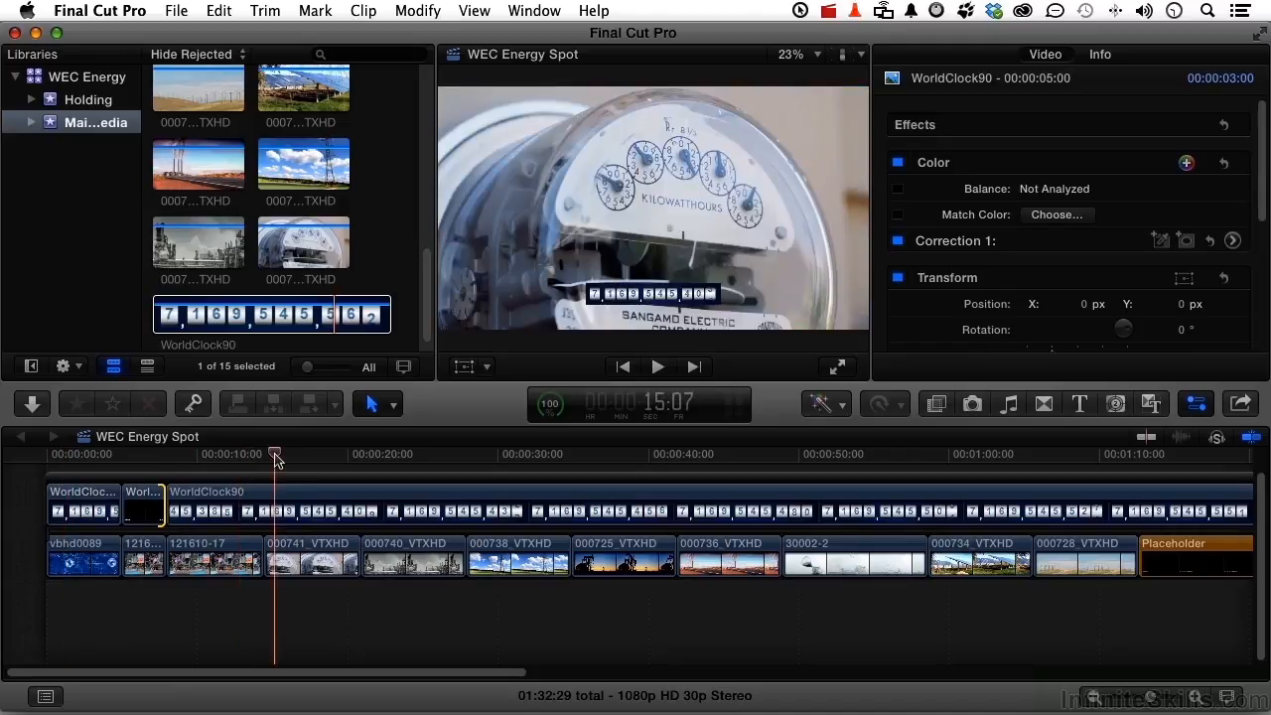
click(144, 515)
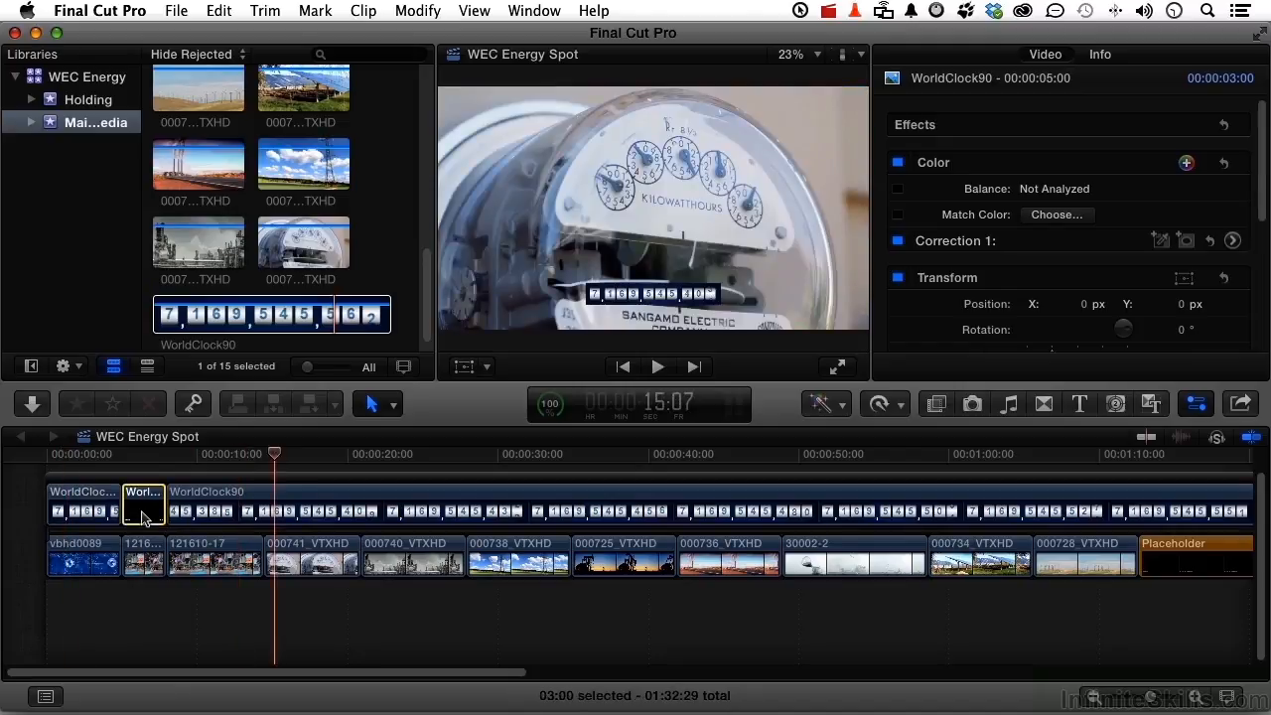
super+click(220, 498)
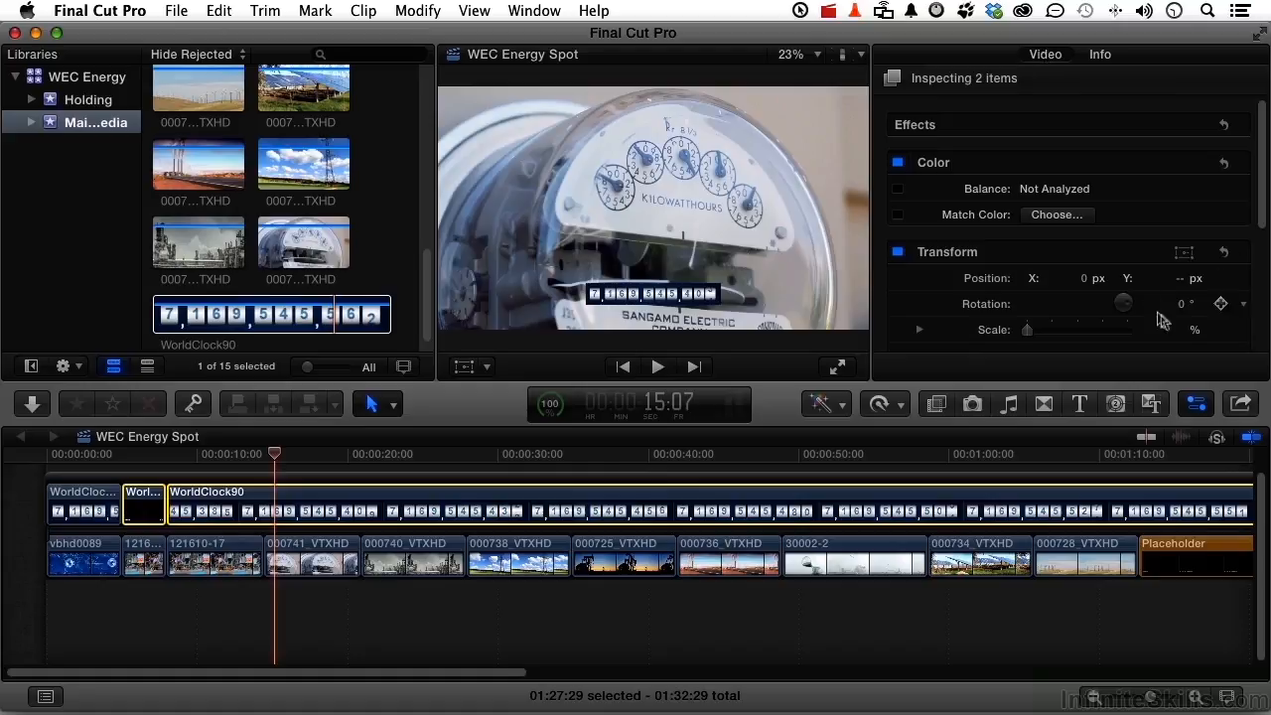
scroll(996, 257, down, 1)
scroll(996, 257, down, 1)
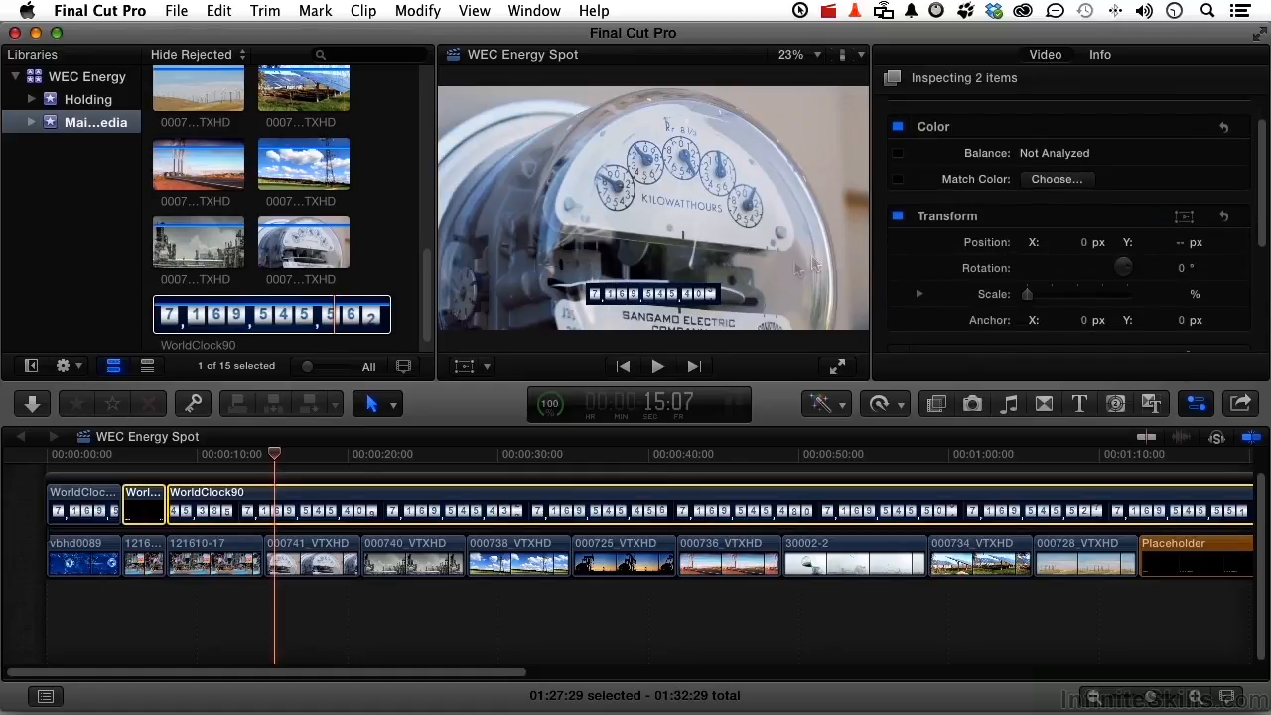
click(487, 368)
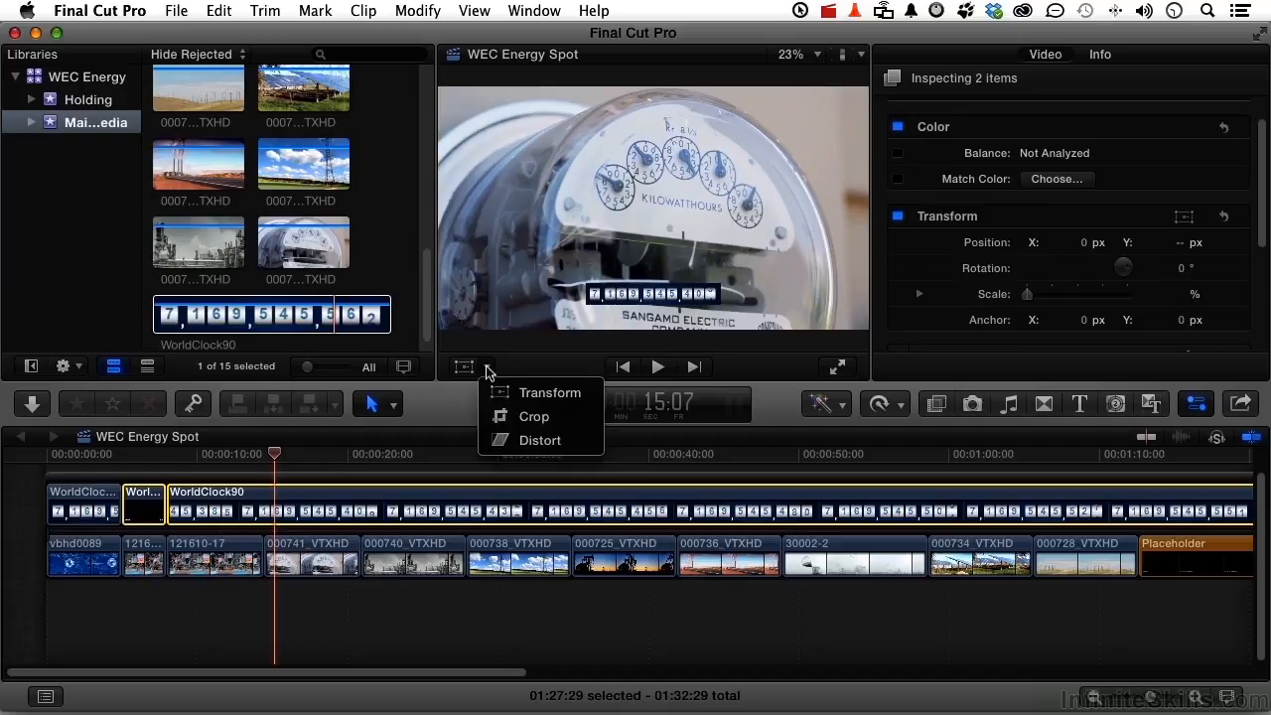
click(502, 392)
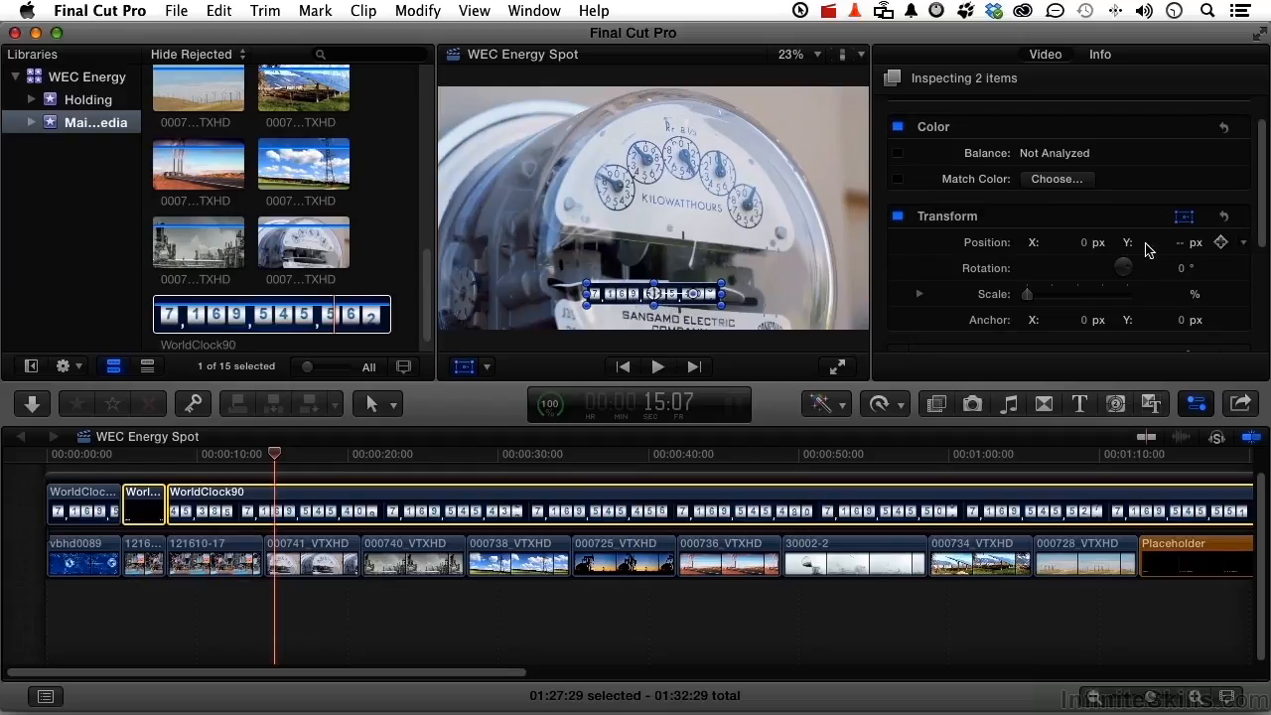
click(1182, 246)
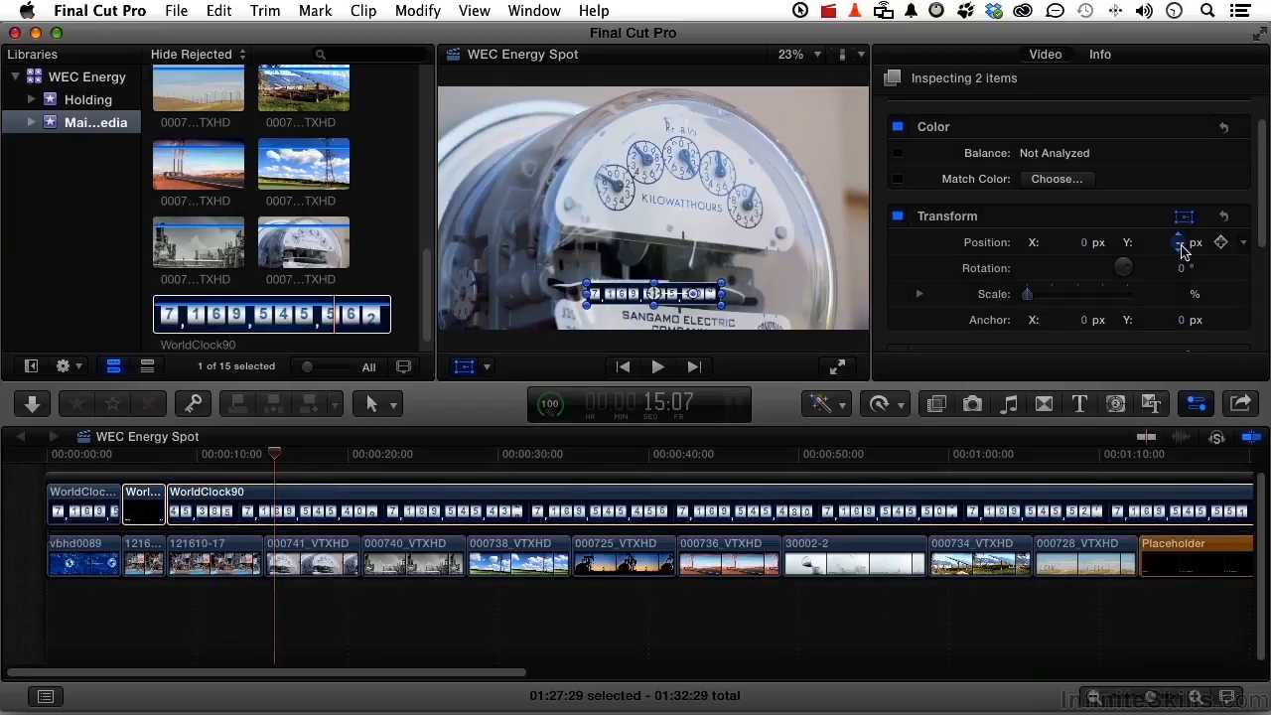
drag(1181, 251, 1181, 288)
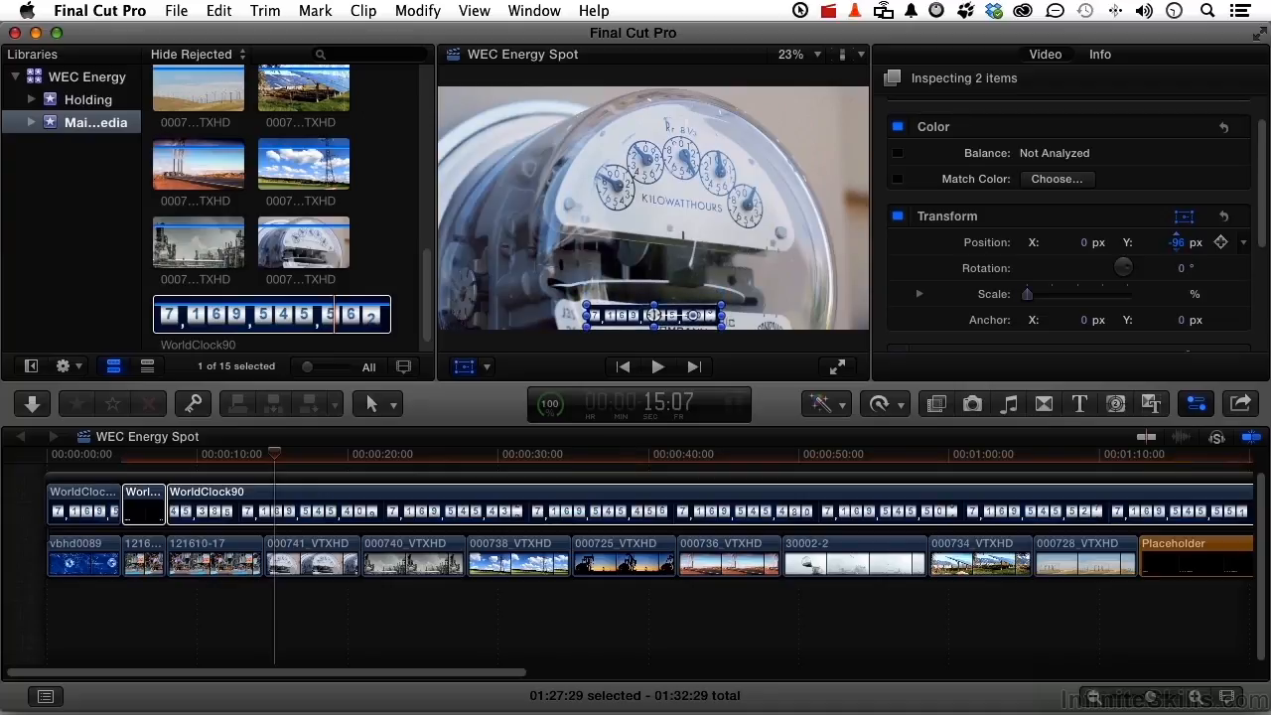
click(820, 194)
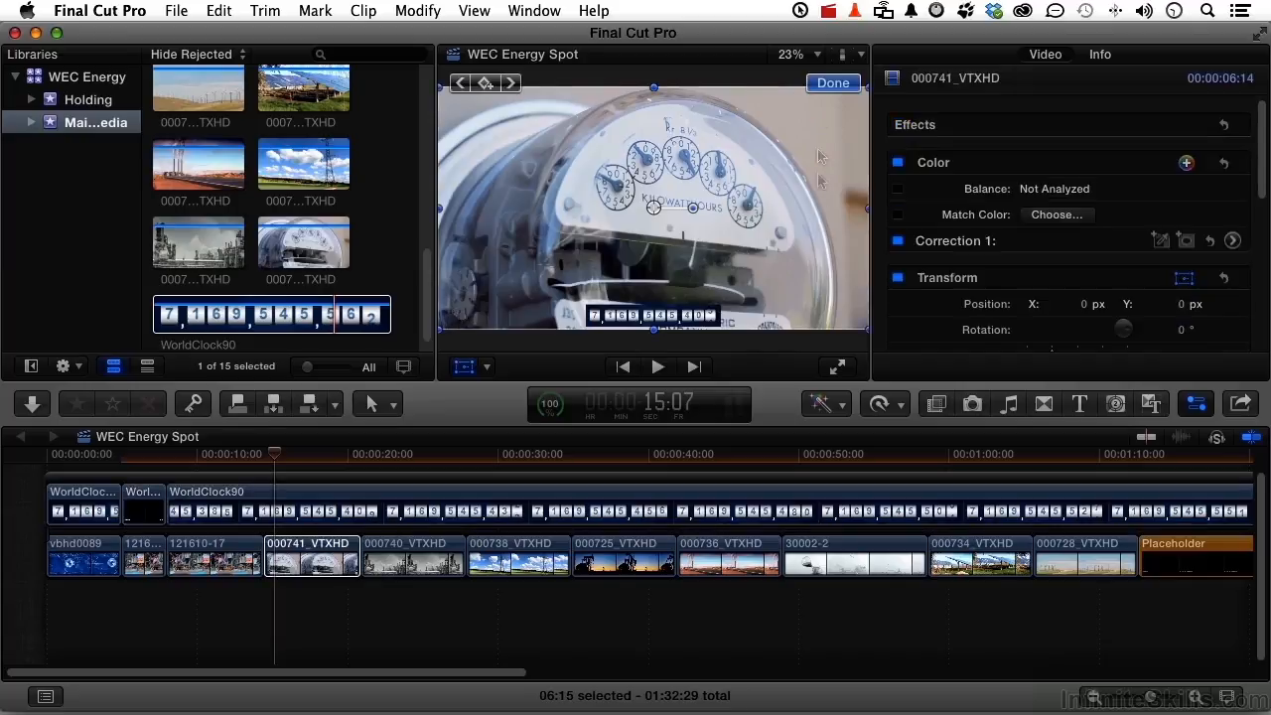
click(832, 84)
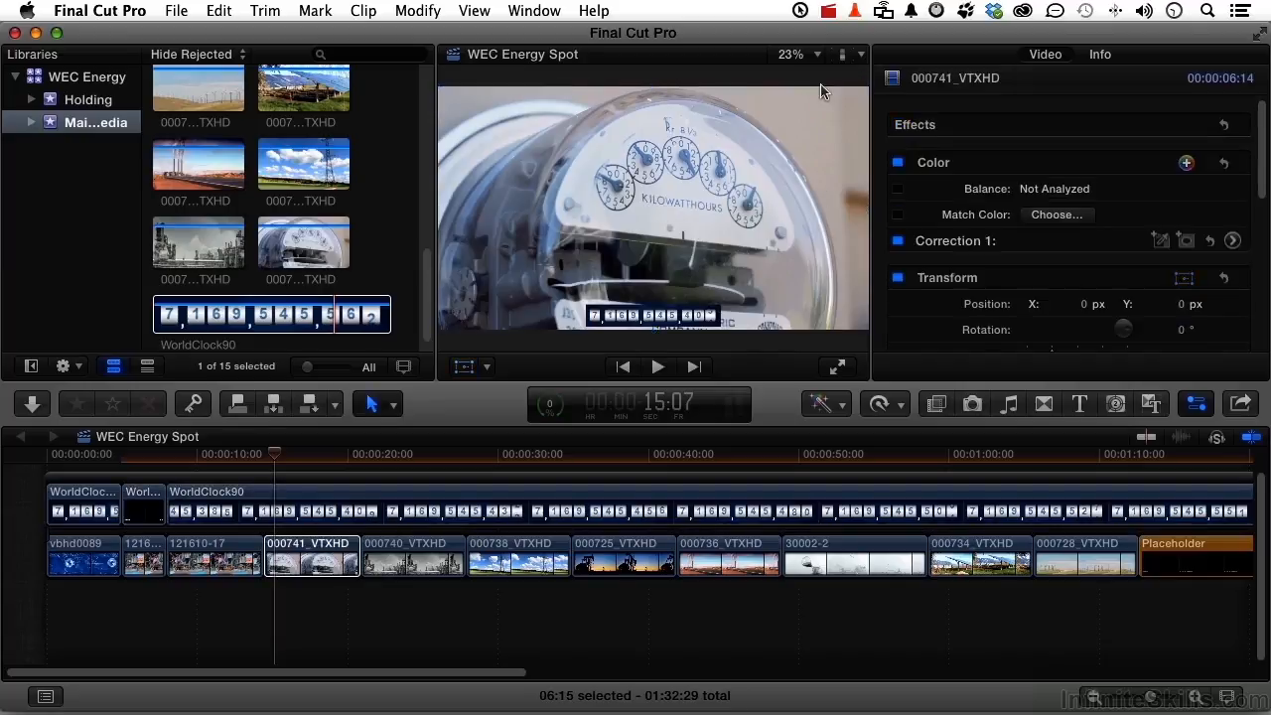
Apply the Black & White effect to the WorldClock90 freeze frame above the black-and-white street still
click(140, 462)
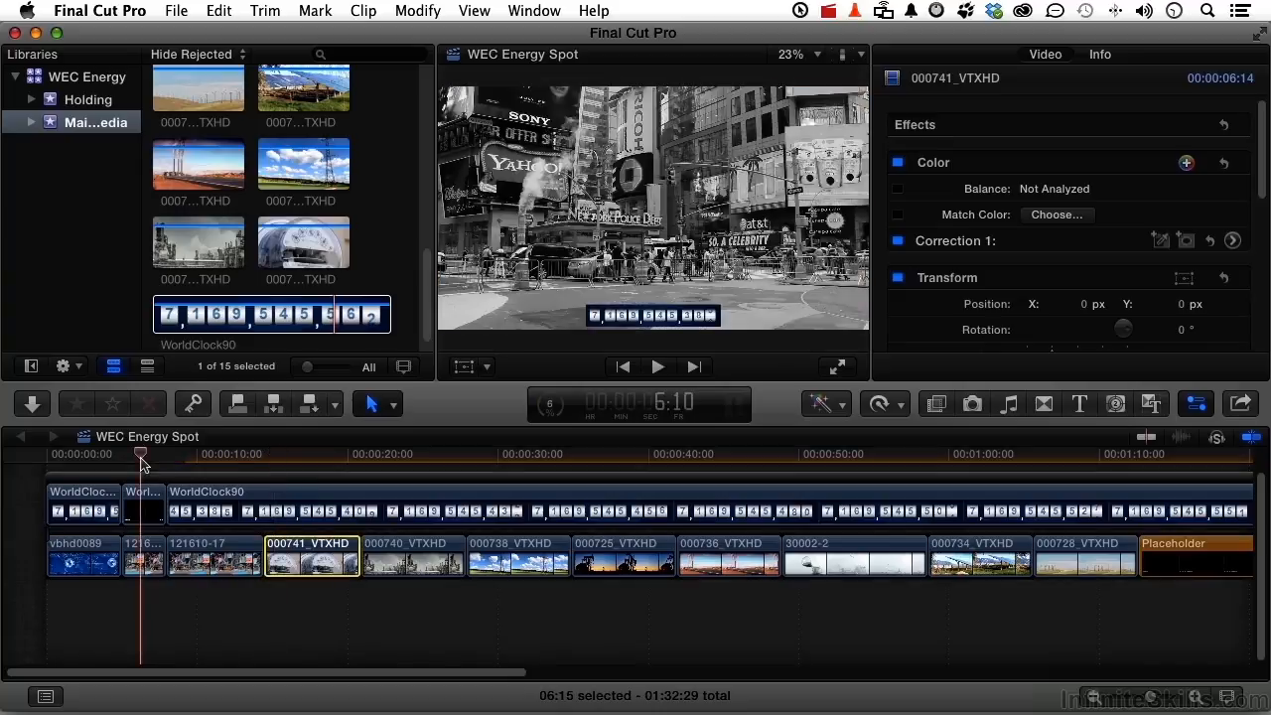
click(205, 454)
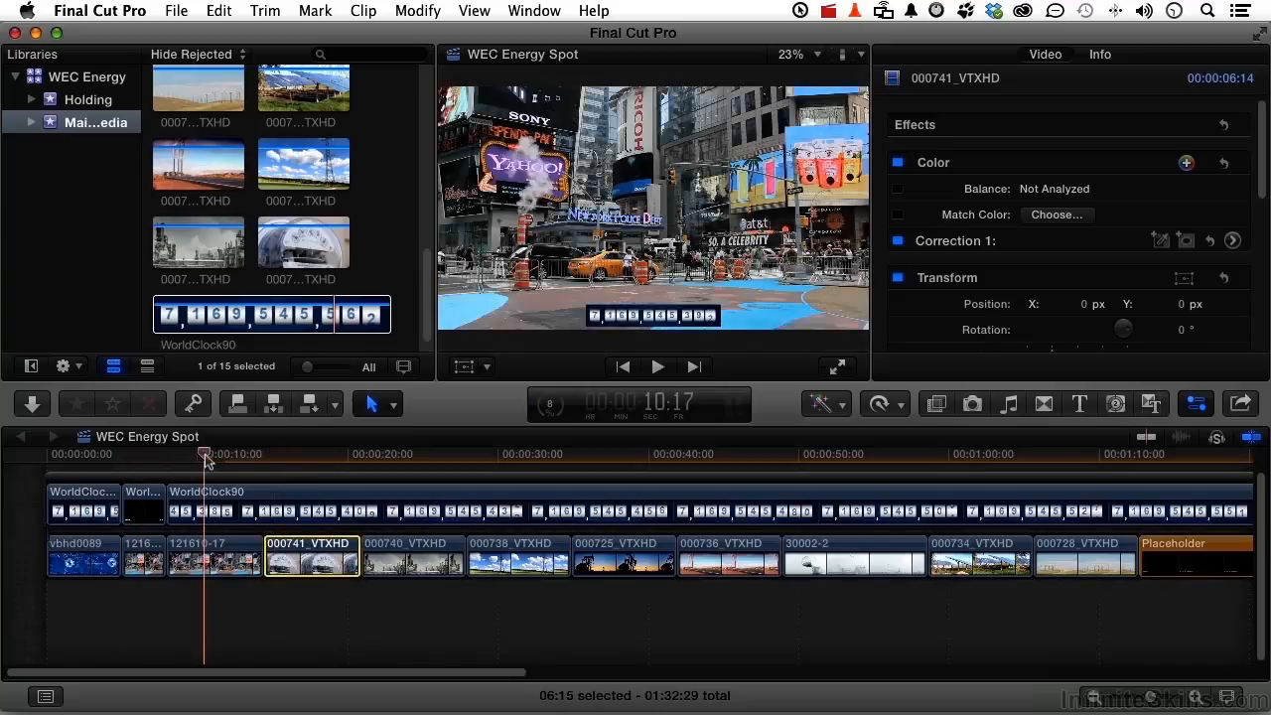
click(154, 508)
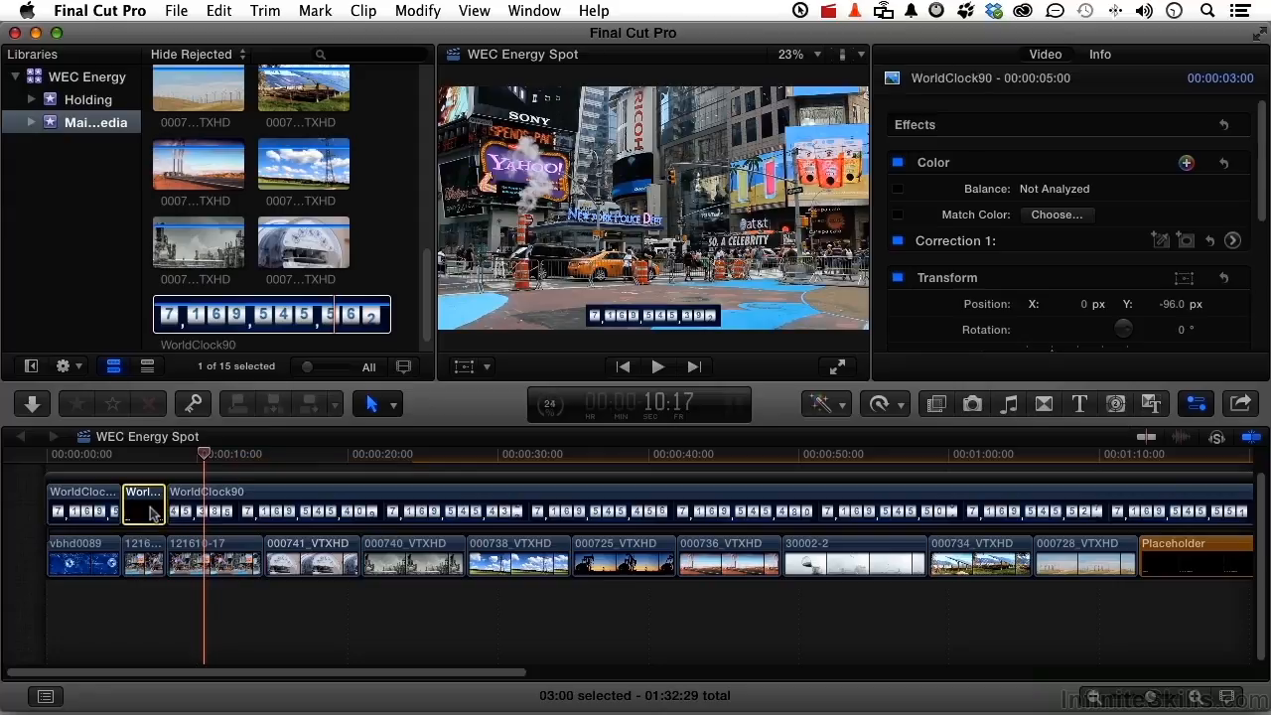
click(937, 405)
drag(1033, 561, 141, 512)
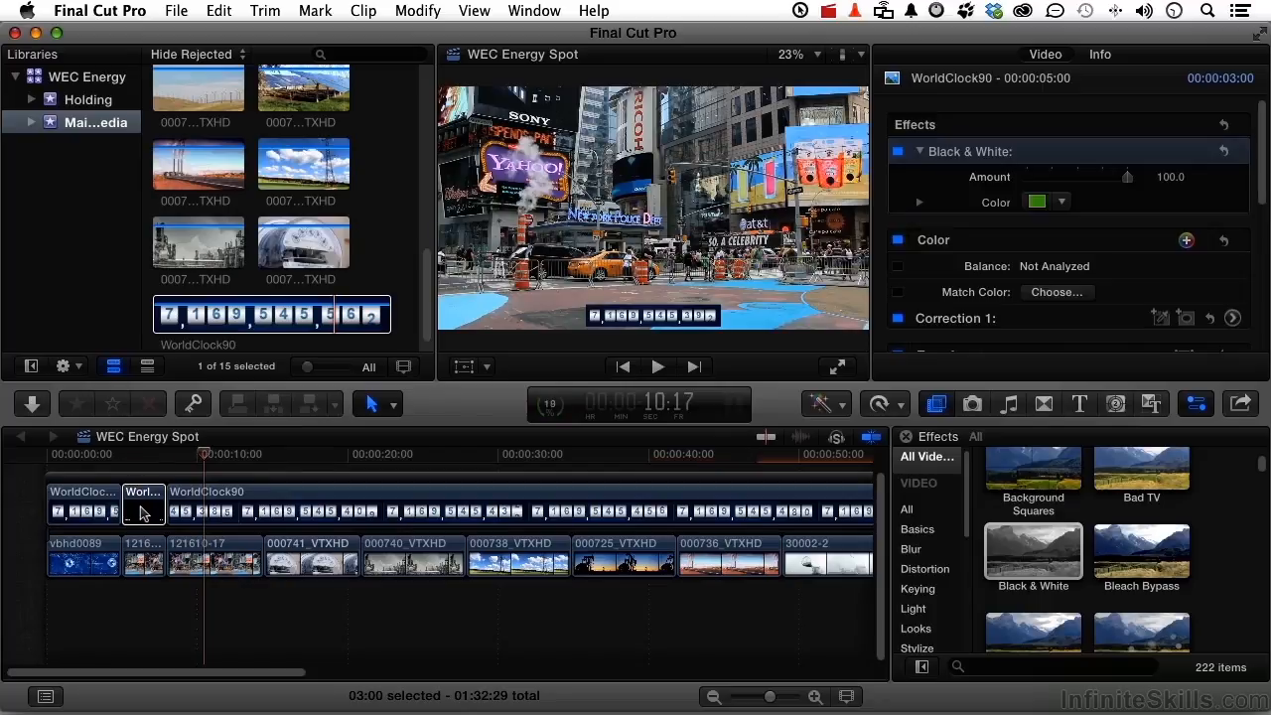
Set the opacity of the WorldClock90 freeze frame and the WorldClock90 clip after it to 80%
super+click(278, 503)
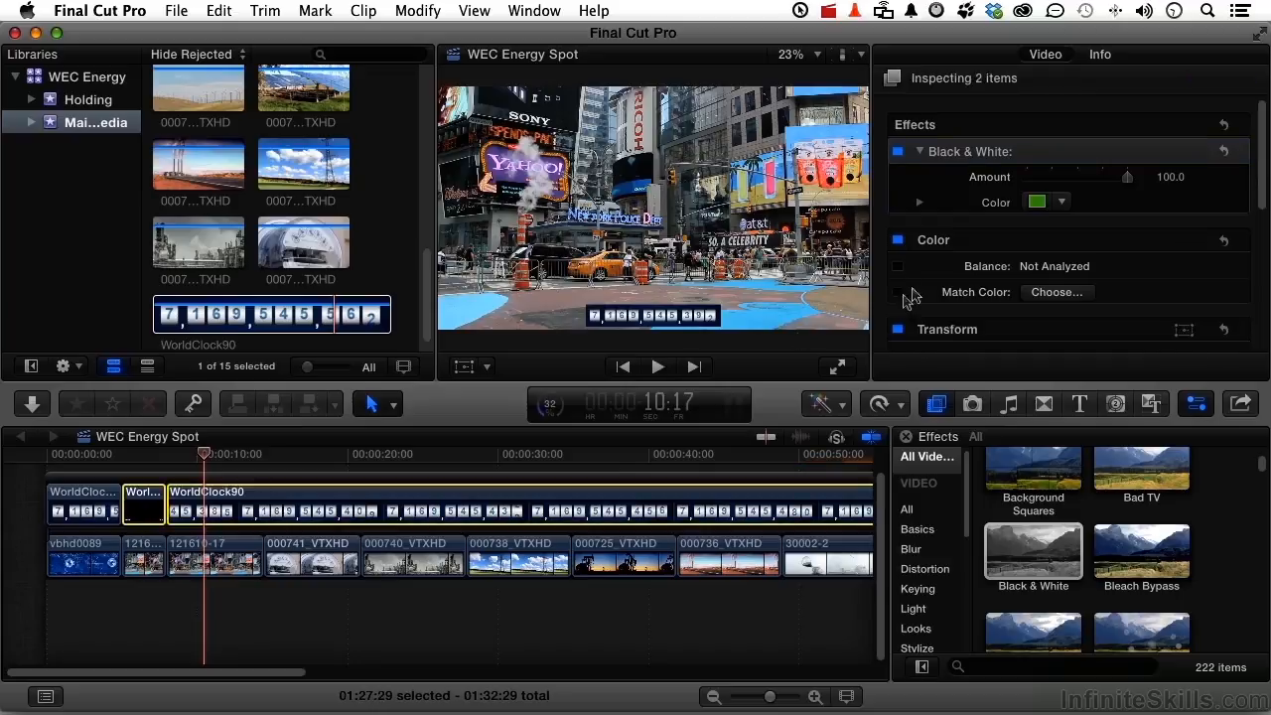
scroll(1109, 213, down, 2)
scroll(1142, 212, down, 3)
drag(1262, 235, 1267, 298)
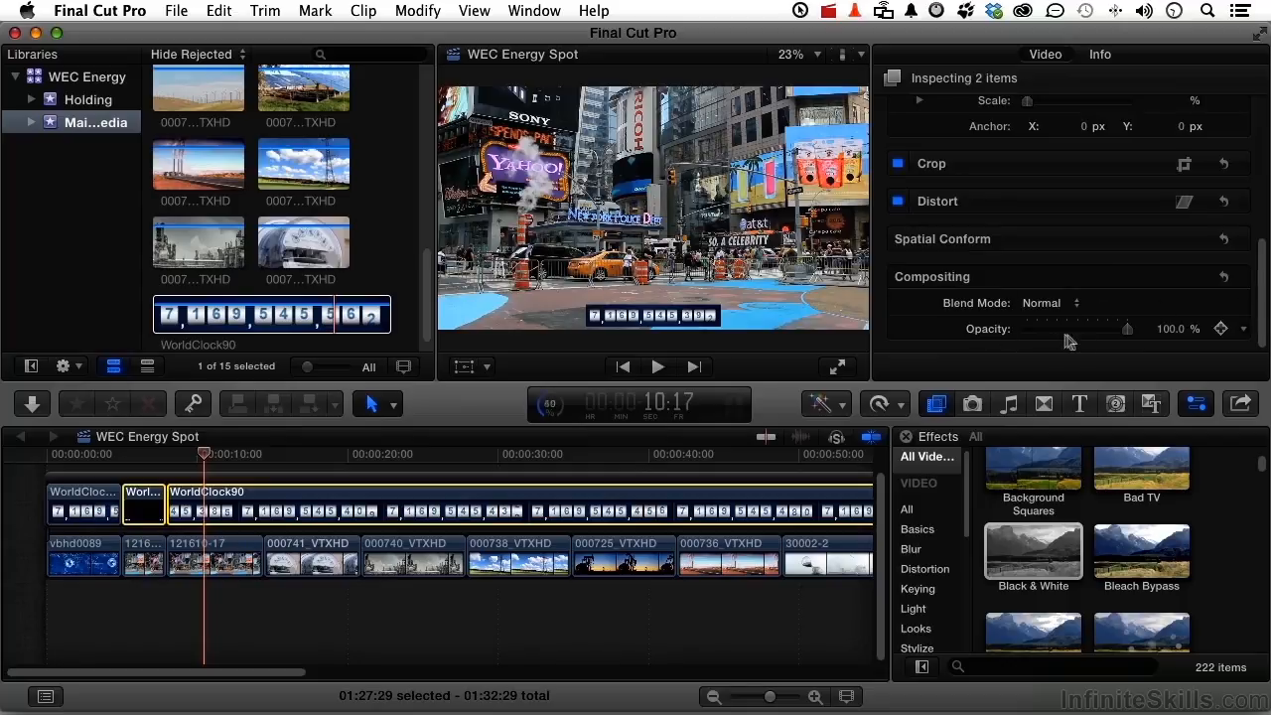
drag(1128, 329, 1104, 330)
click(1173, 327)
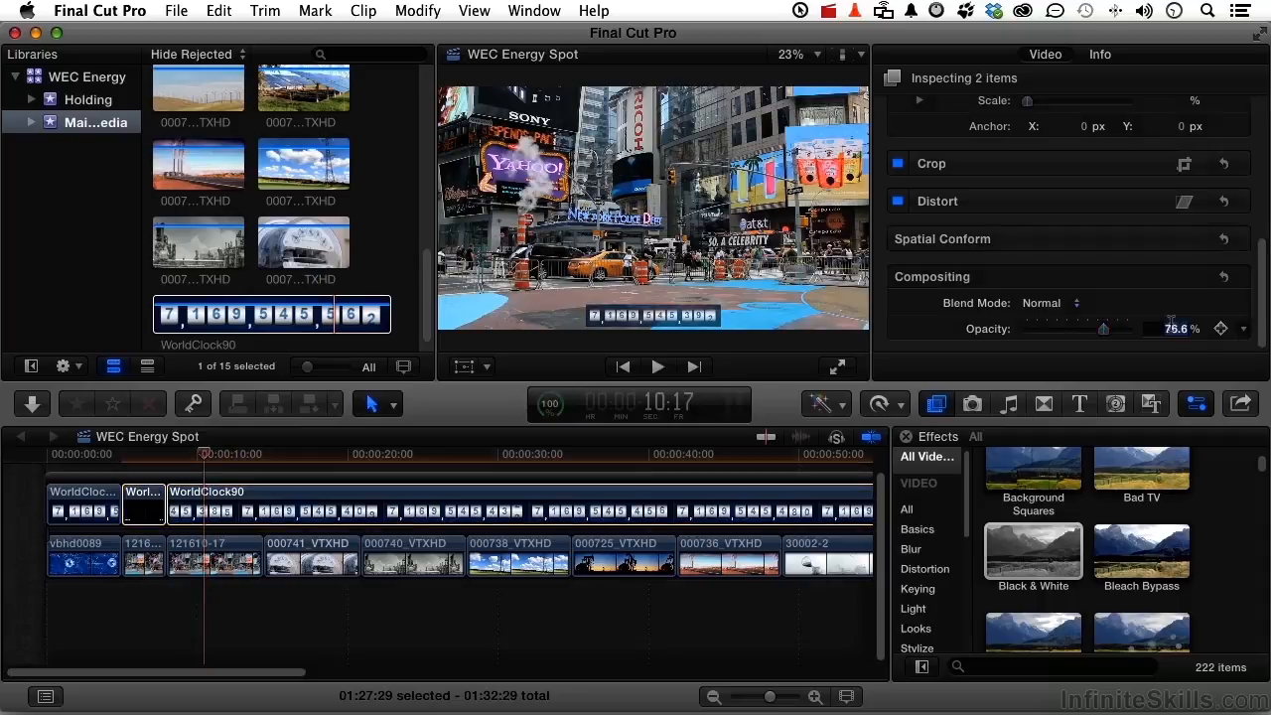
text(80)
key(Return)
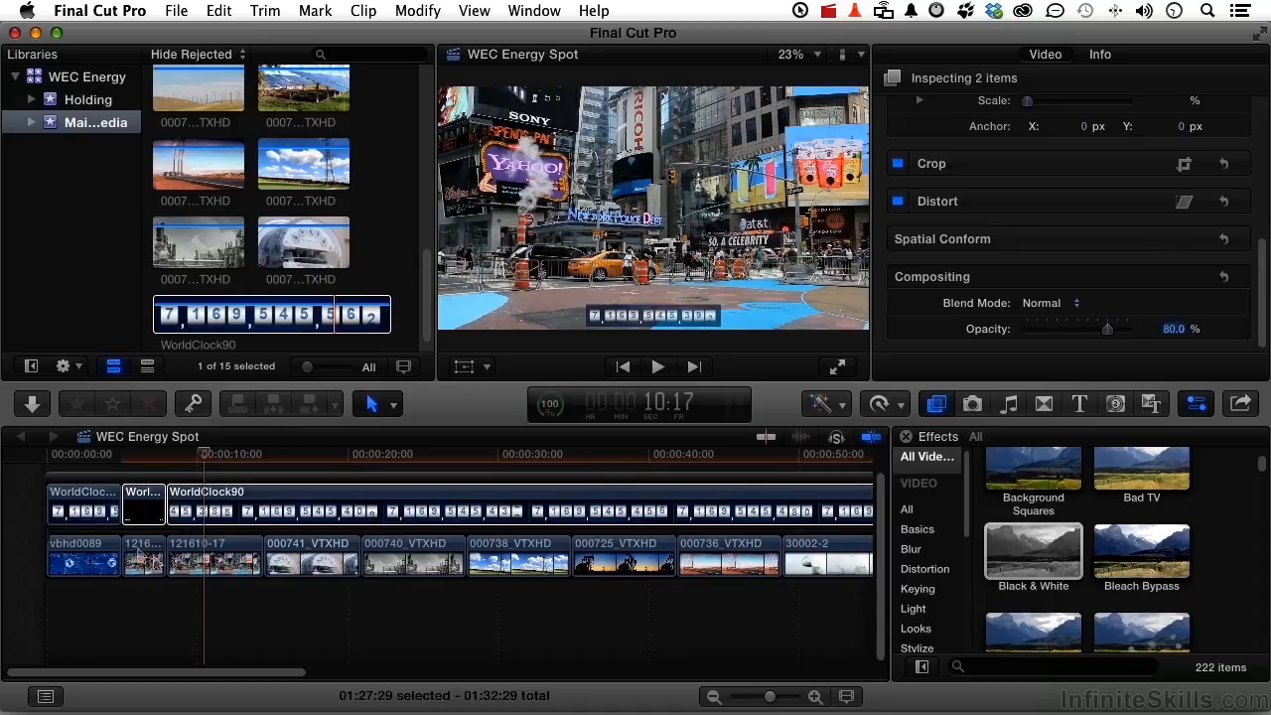
Play the opening into the color street shot to check the clock, and replay it full screen from the start
click(88, 461)
key(space)
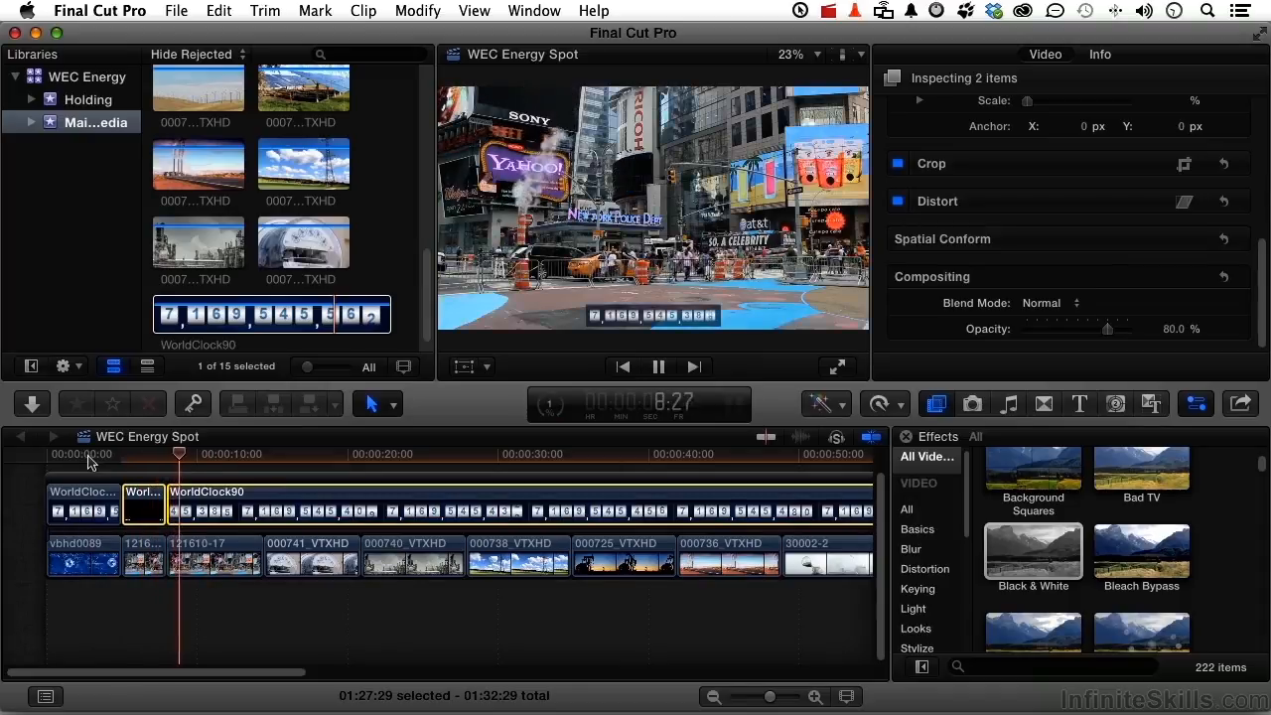
key(space)
drag(87, 455, 45, 458)
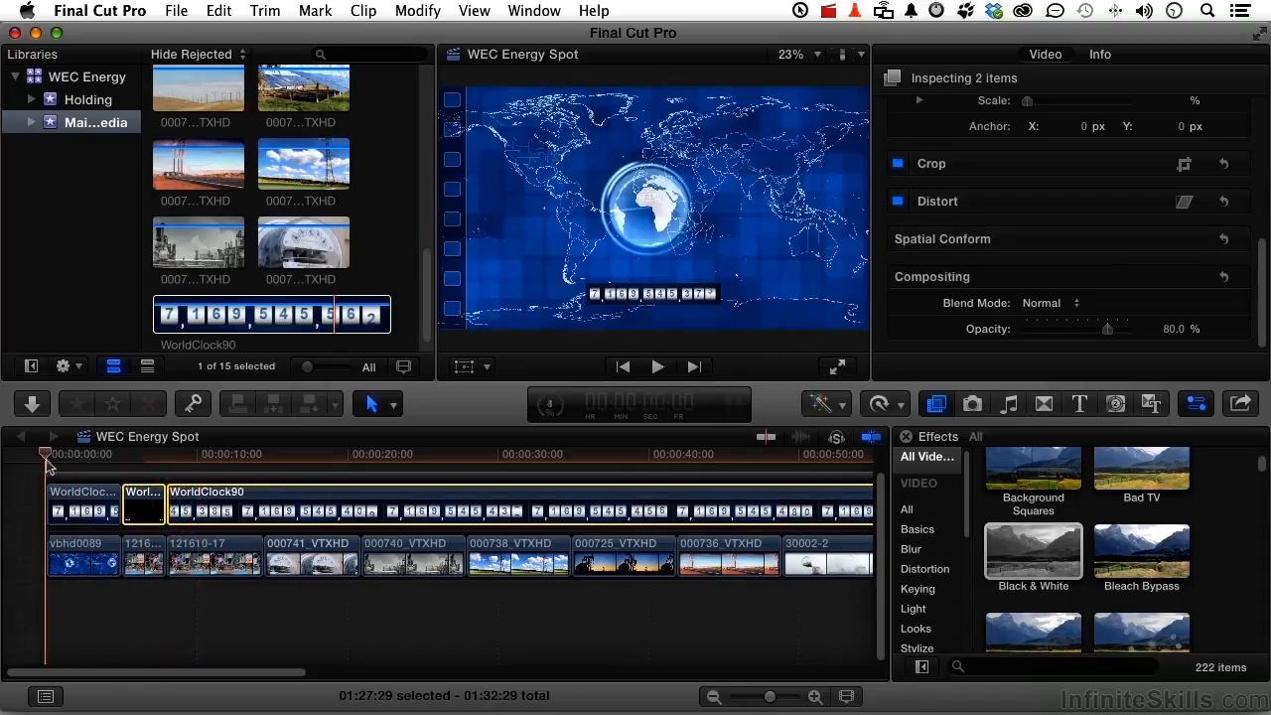
click(836, 367)
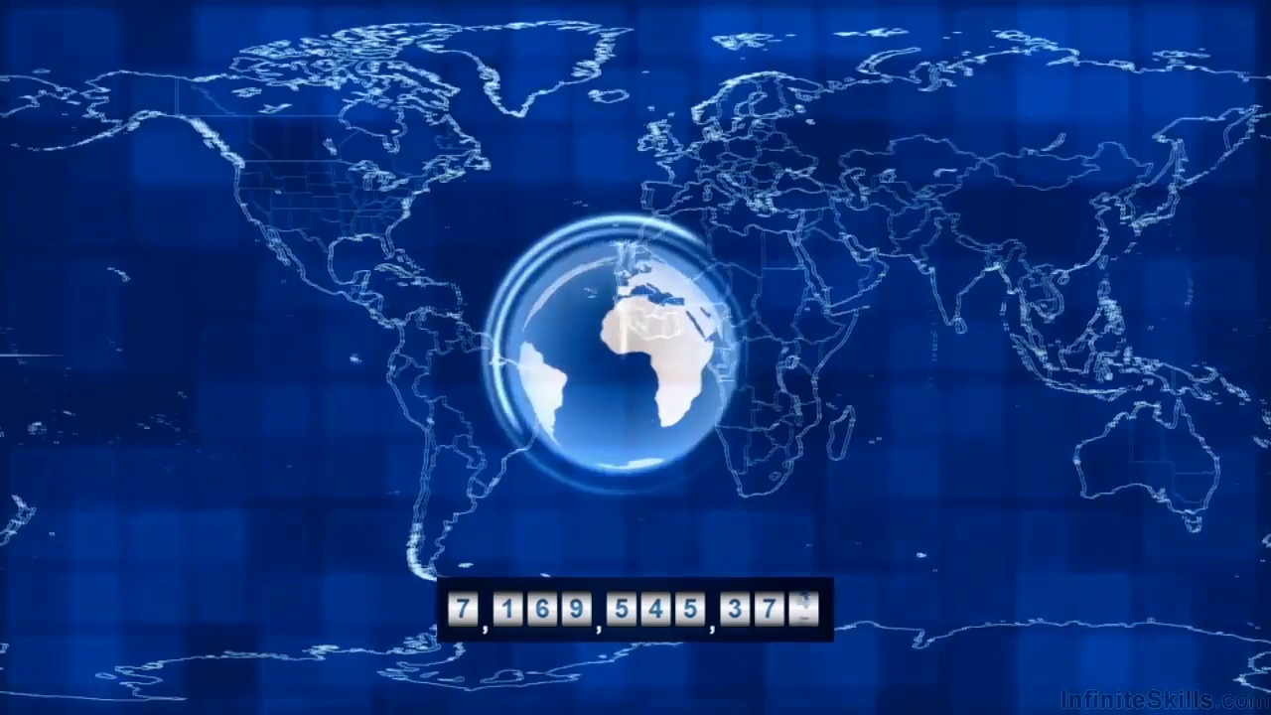